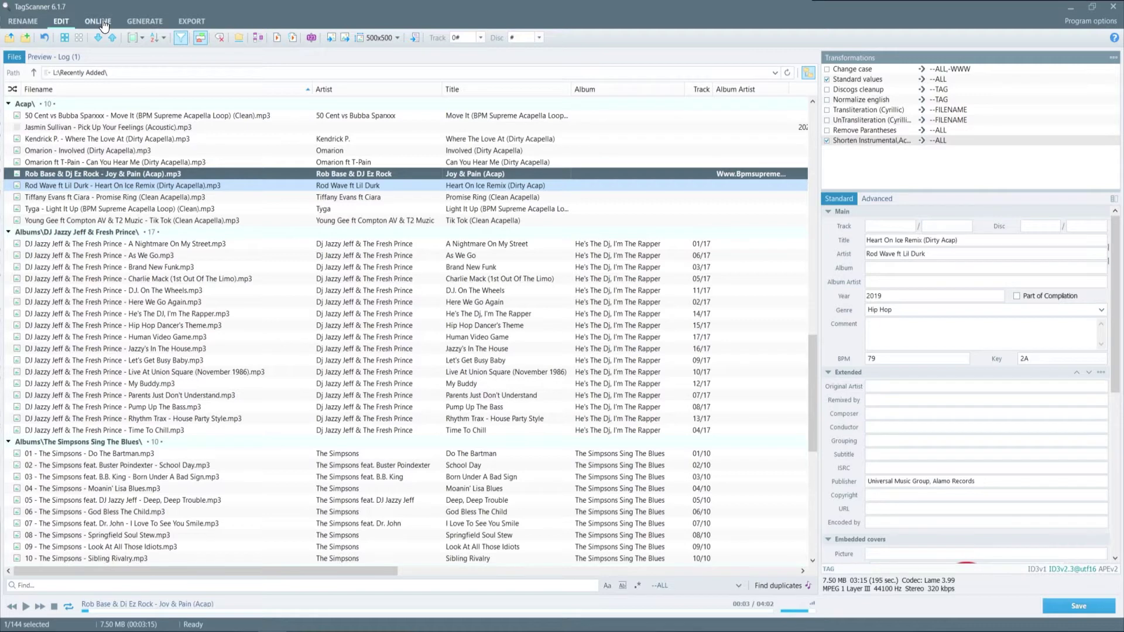
Step: Look up the ten The Simpsons Sing The Blues tracks with the FreeDB online service
click(103, 23)
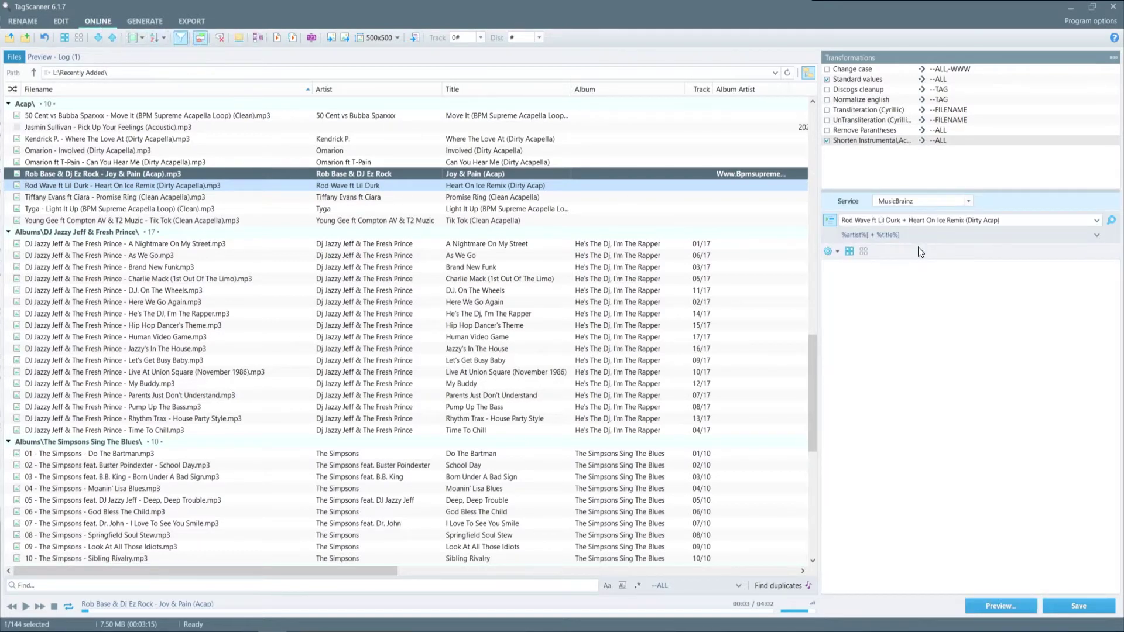
click(971, 201)
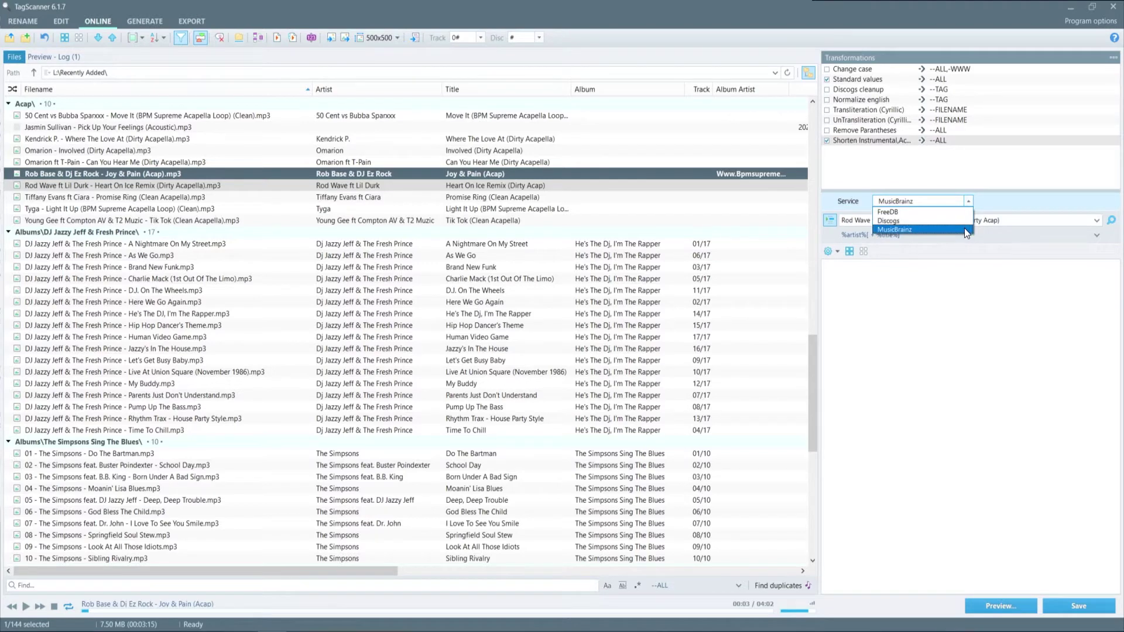
click(965, 212)
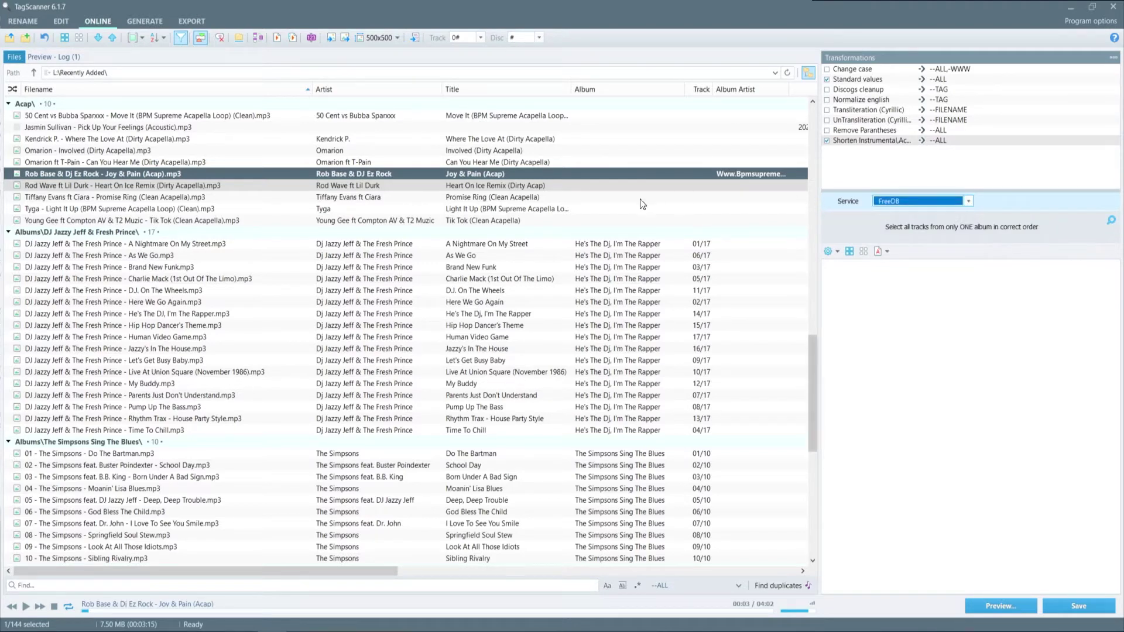
scroll(183, 285, down, 4)
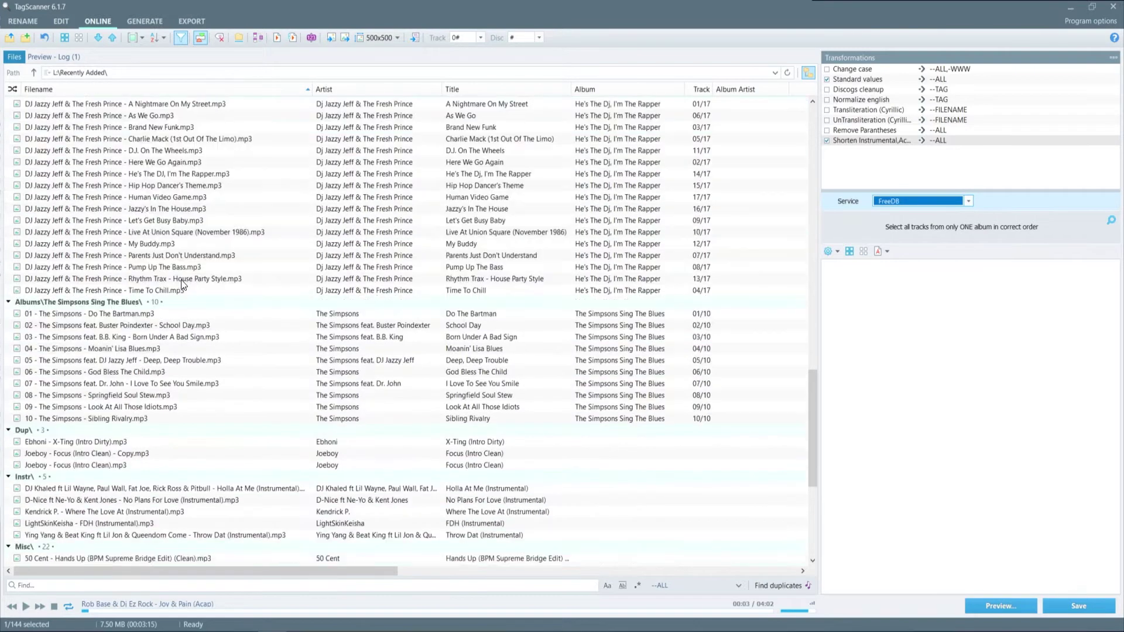
scroll(182, 282, down, 5)
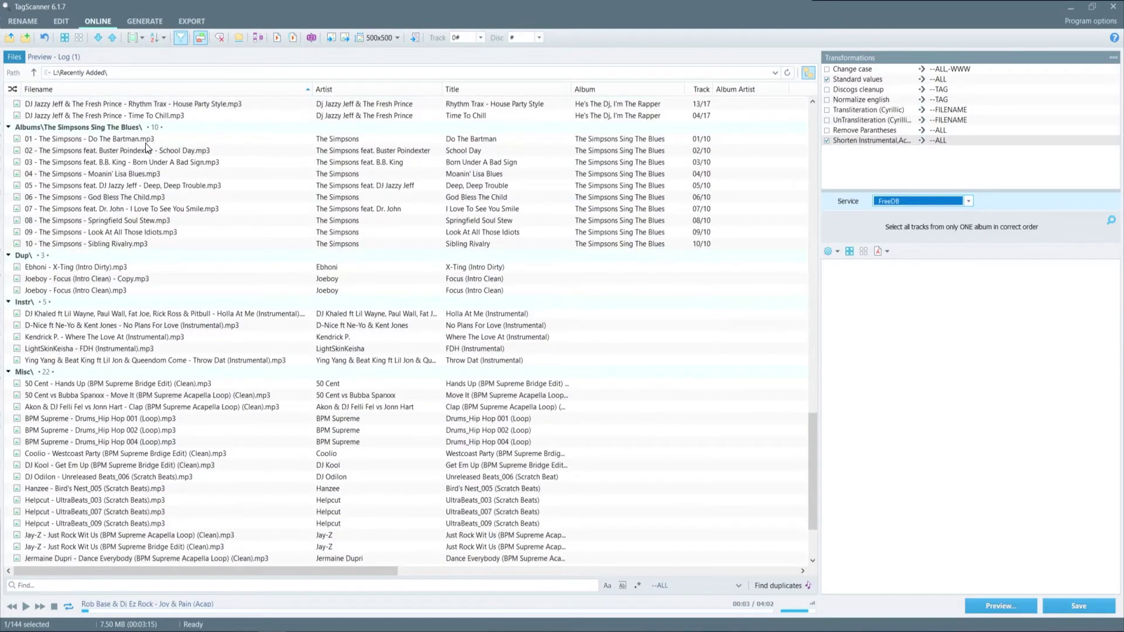
click(147, 141)
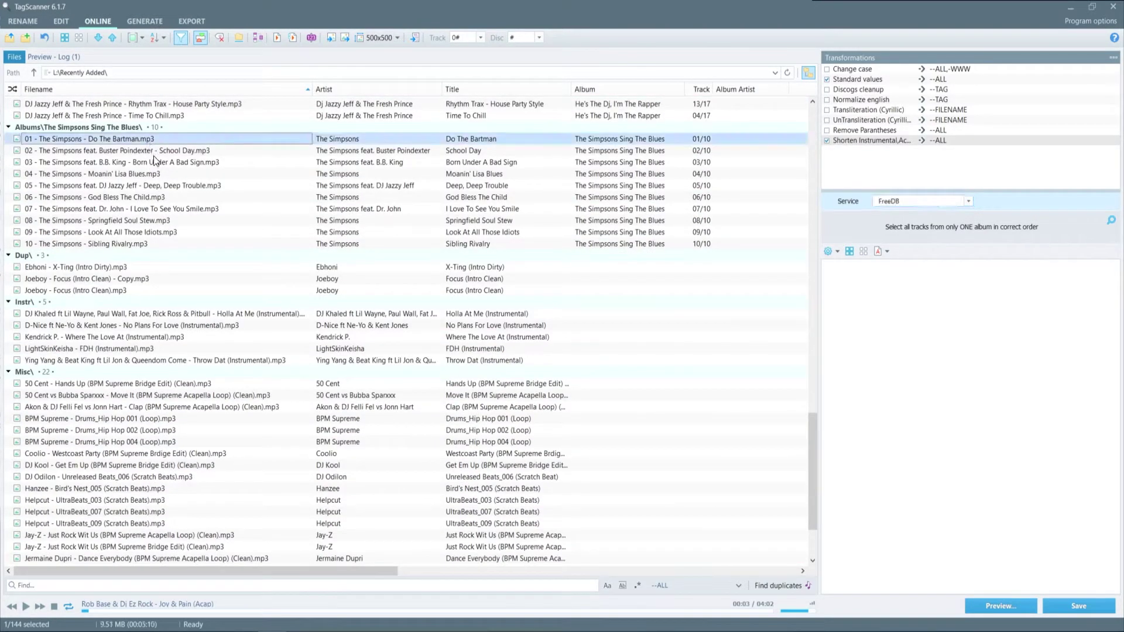
shift+click(161, 244)
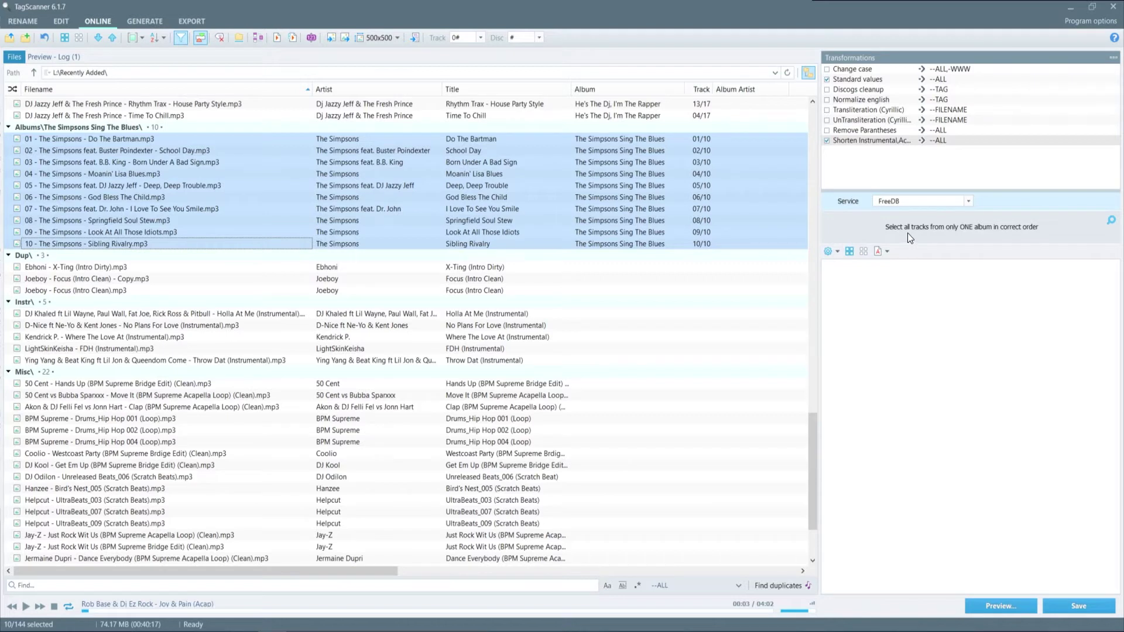
click(1112, 221)
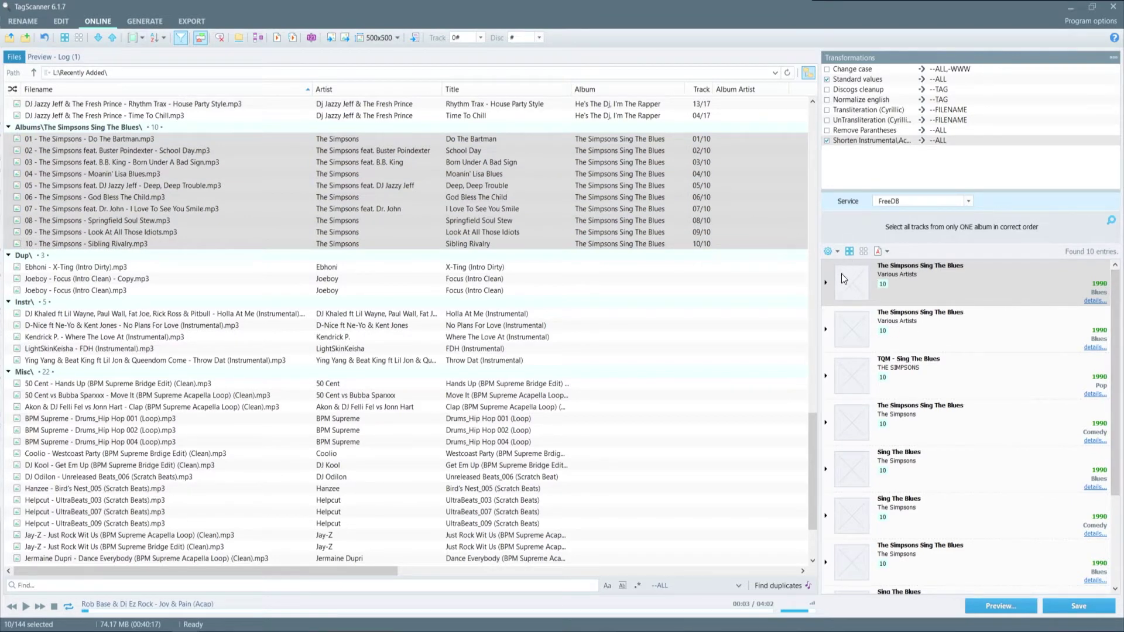
Step: Expand the first FreeDB result, The Simpsons Sing The Blues by Various Artists, and examine the track list and other results
click(826, 282)
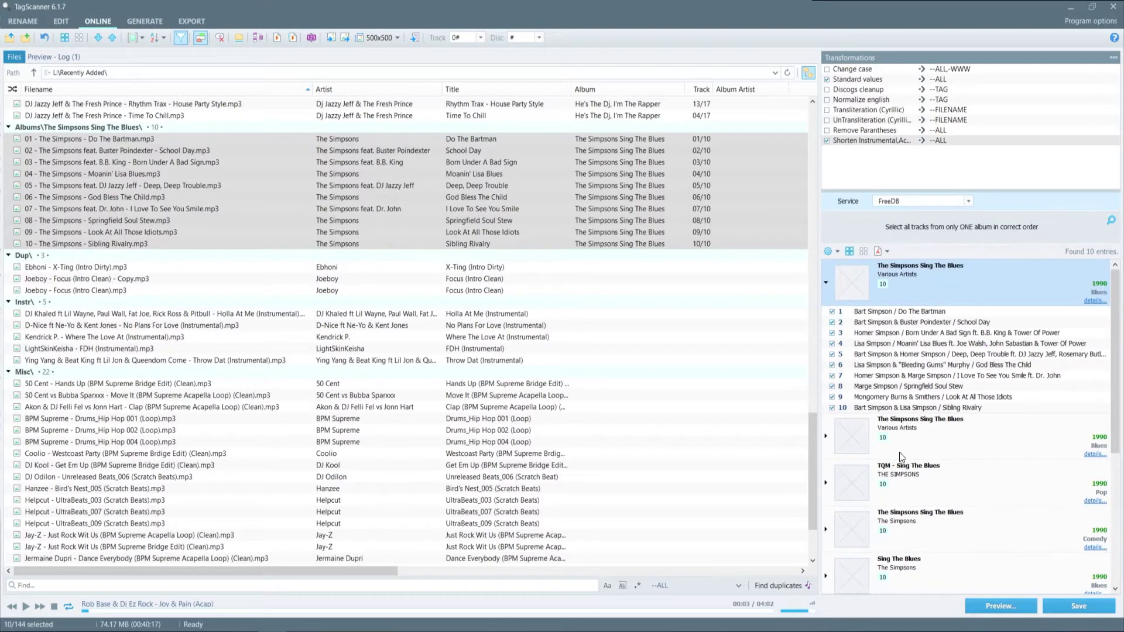
scroll(899, 451, down, 5)
scroll(898, 449, up, 5)
Step: Use the Discogs service, authorize TagScanner for the Discogs account, and enter the verification code from the authorization page
click(969, 201)
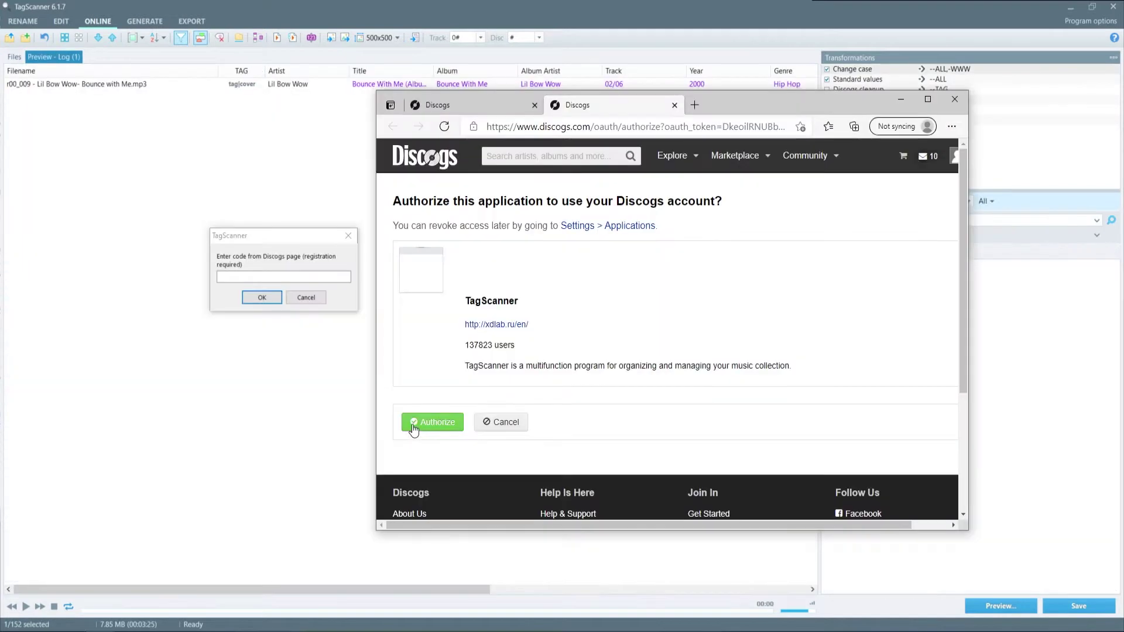
click(417, 419)
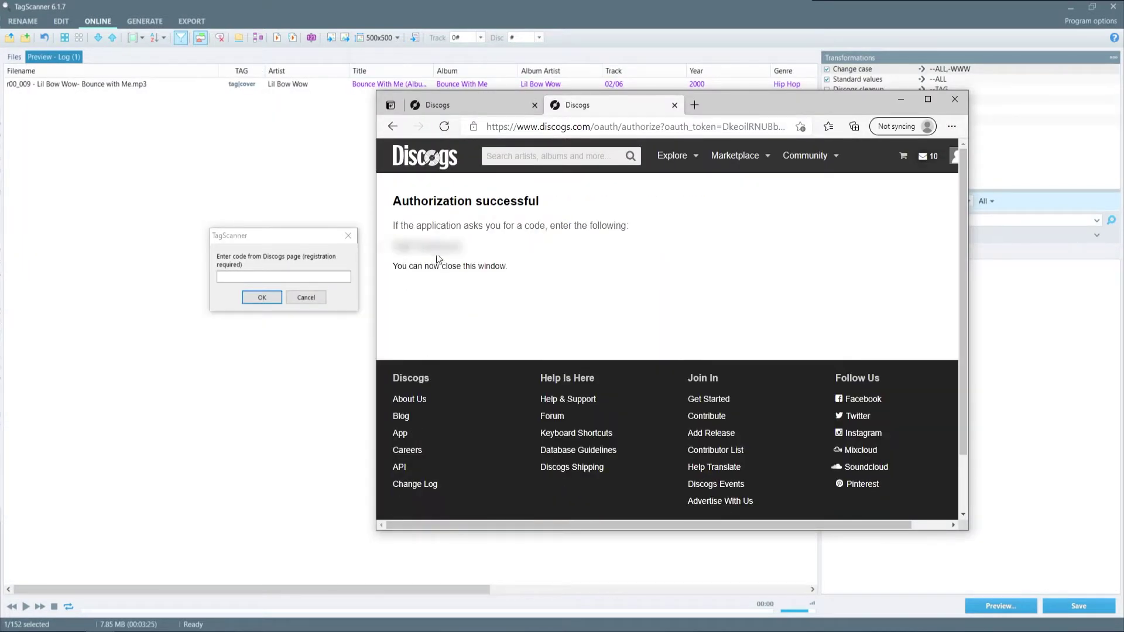
drag(461, 246, 377, 243)
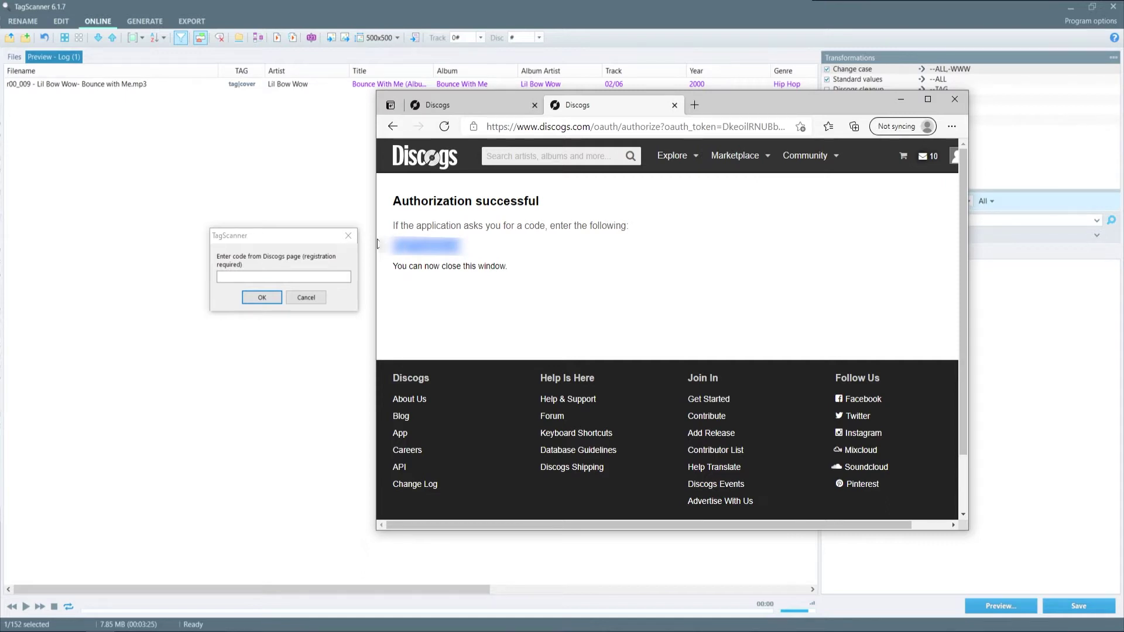
click(307, 275)
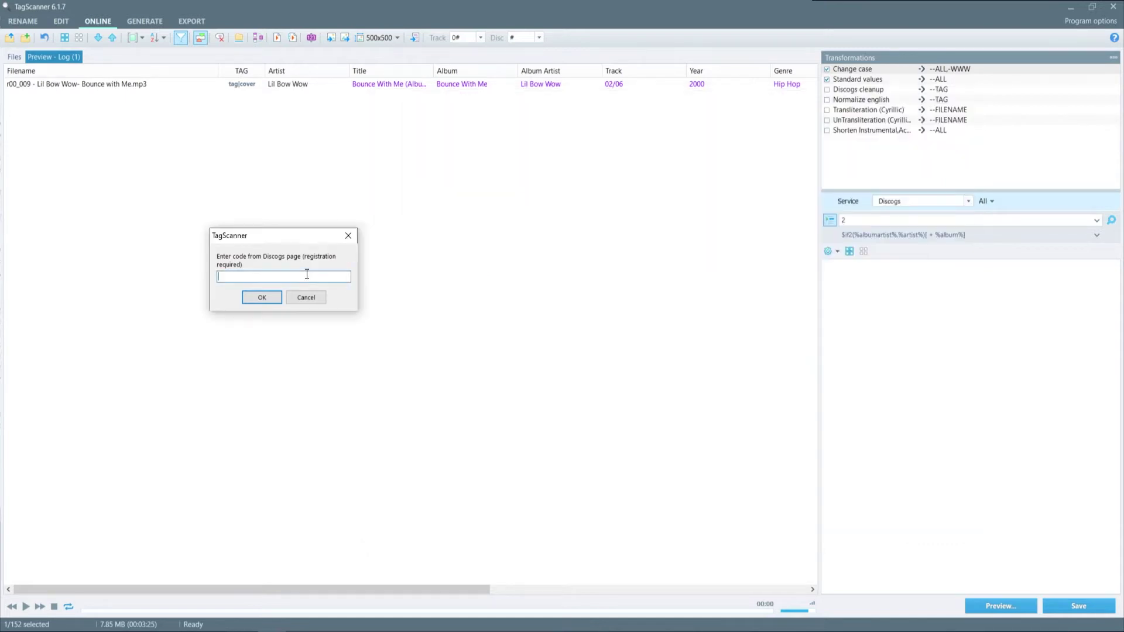
key(ctrl+v)
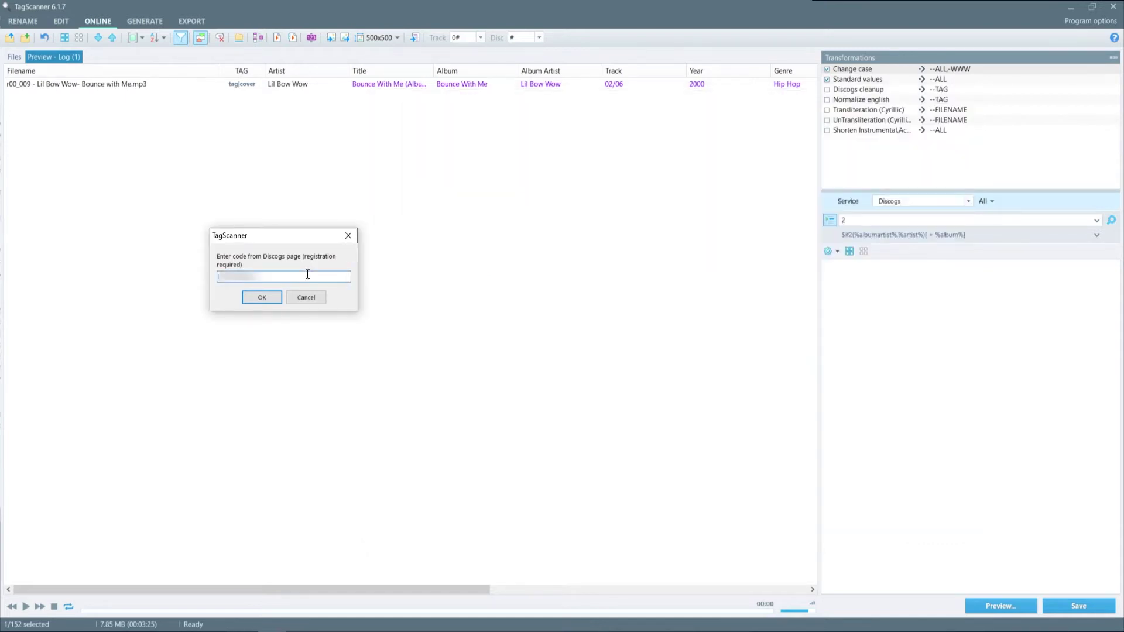
click(274, 298)
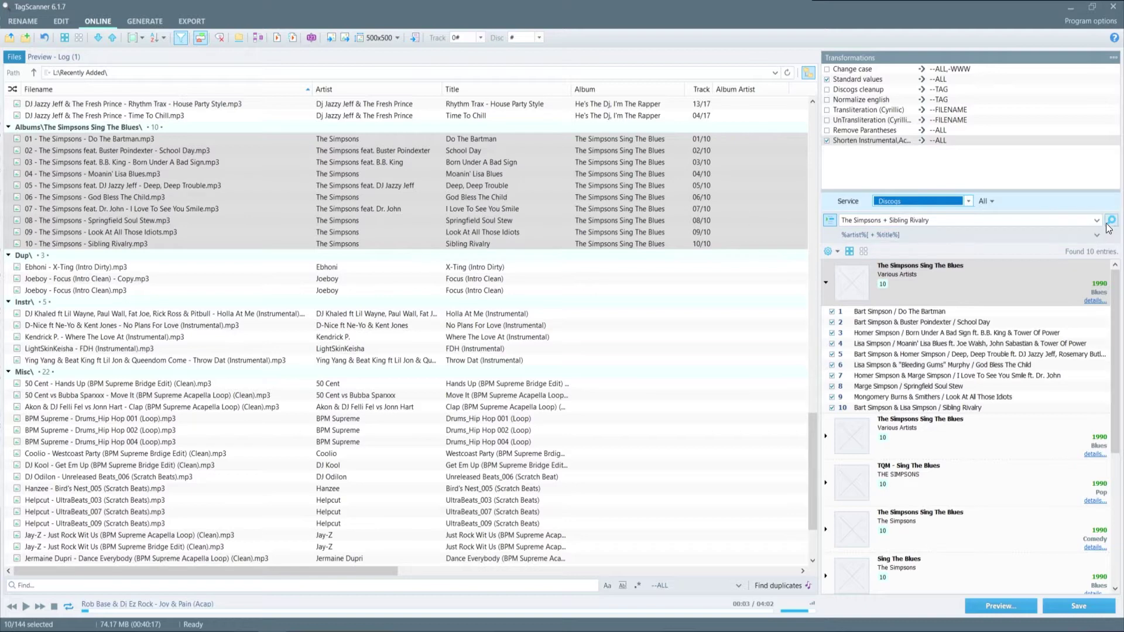
Step: Search Discogs in all formats for "The Simpsons + The Simpsons Sing The Blues"
click(989, 201)
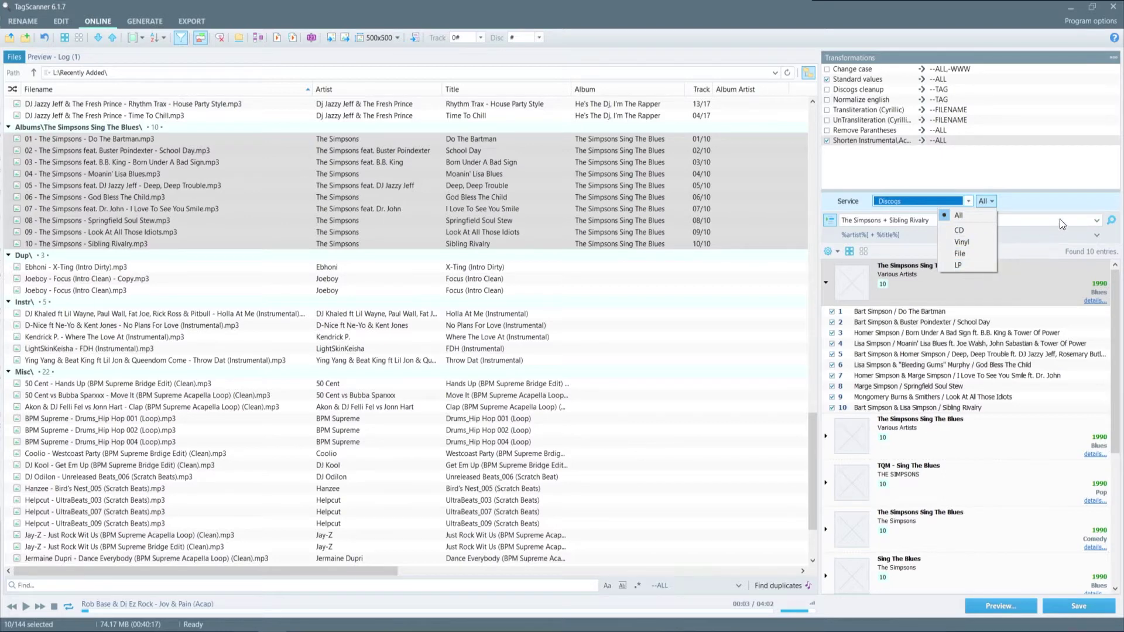
click(1066, 205)
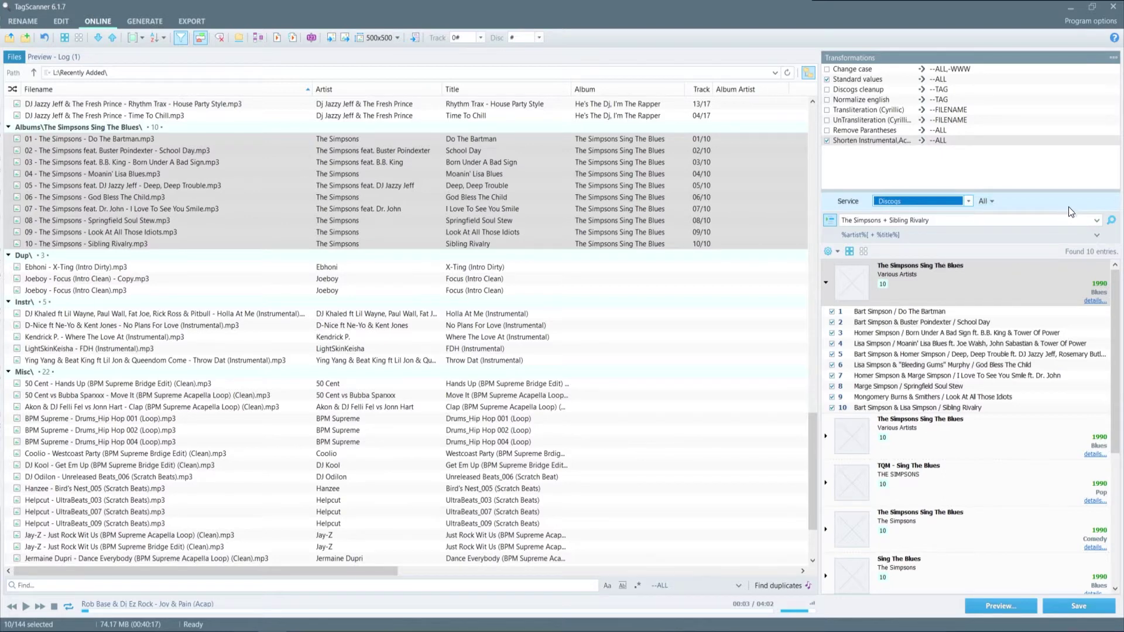
click(1096, 223)
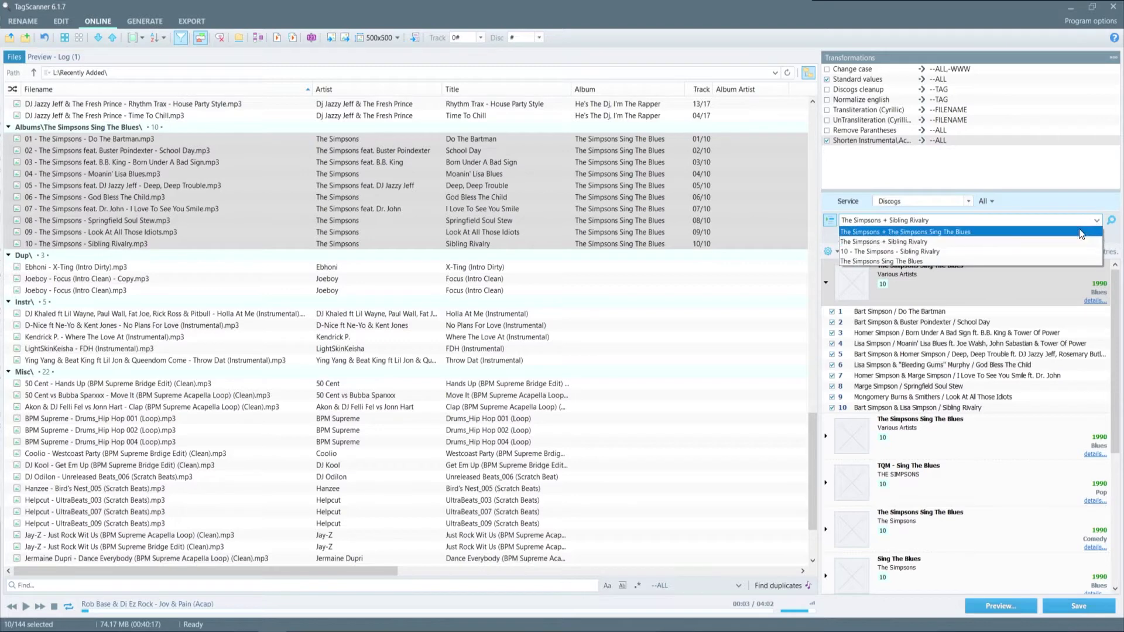
click(1079, 232)
click(1111, 221)
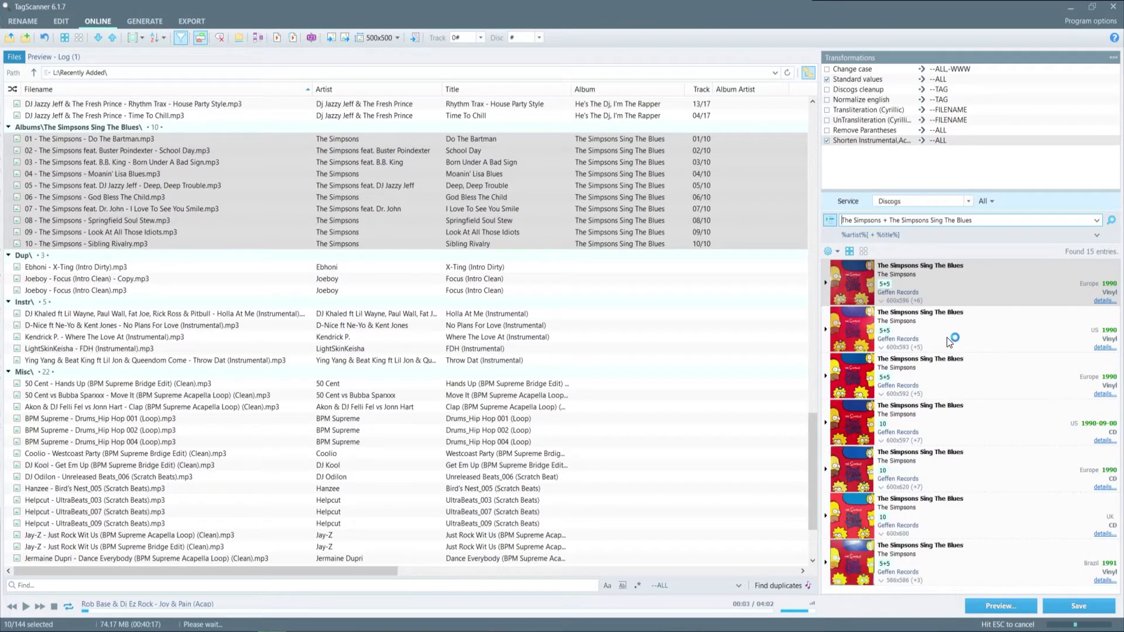
Step: Expand the US 1990-09-00 CD release and preview its tags on the ten selected Simpsons tracks
click(938, 420)
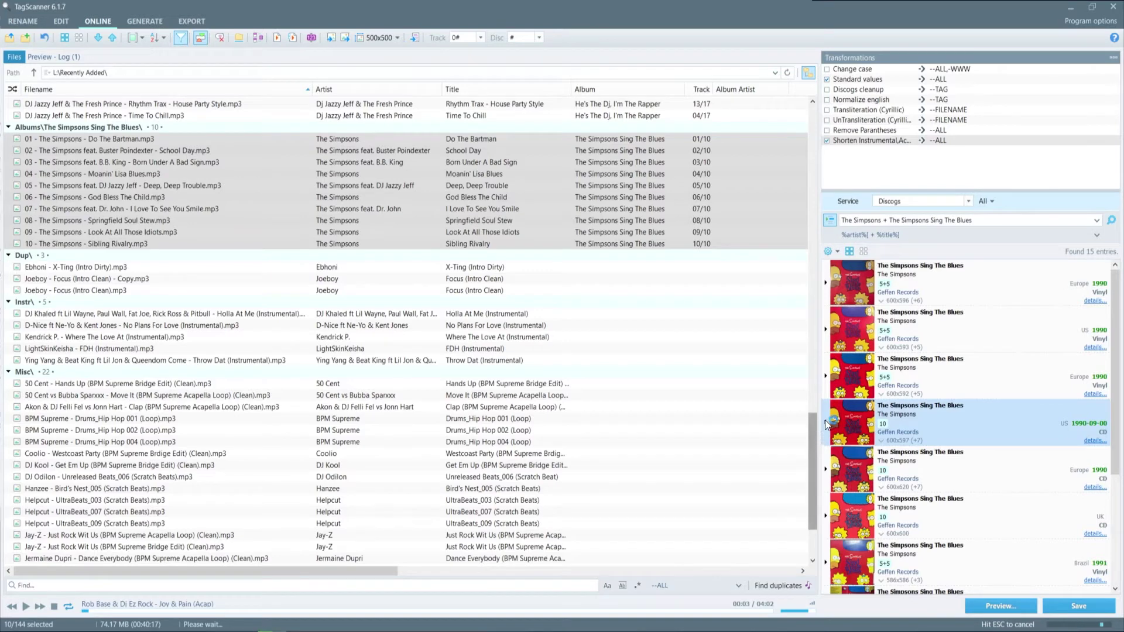
click(826, 421)
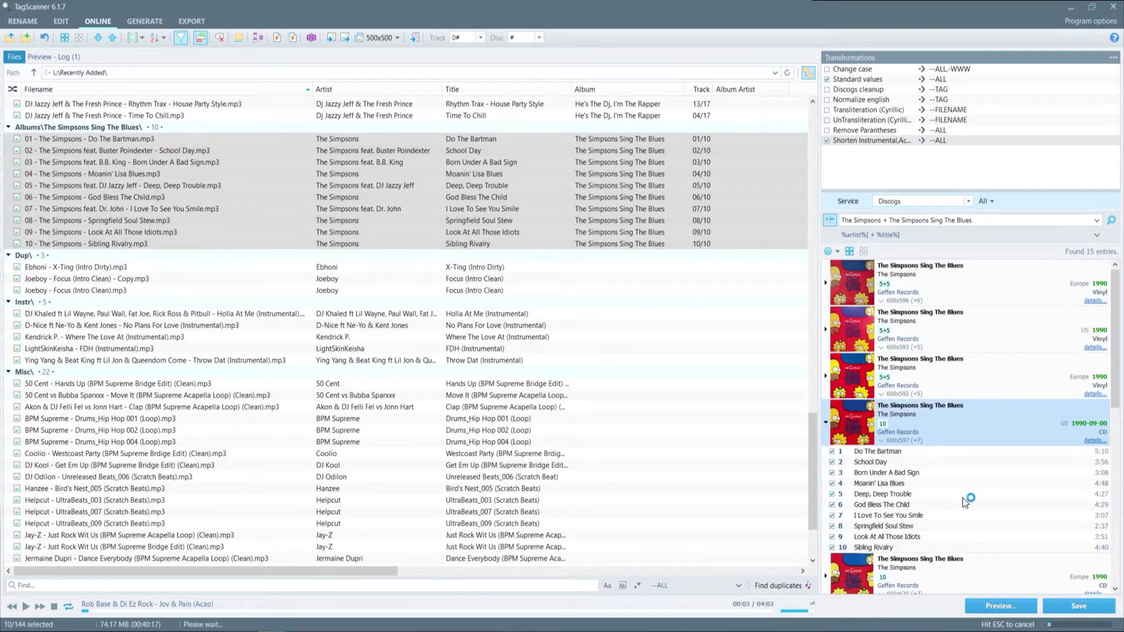
click(988, 601)
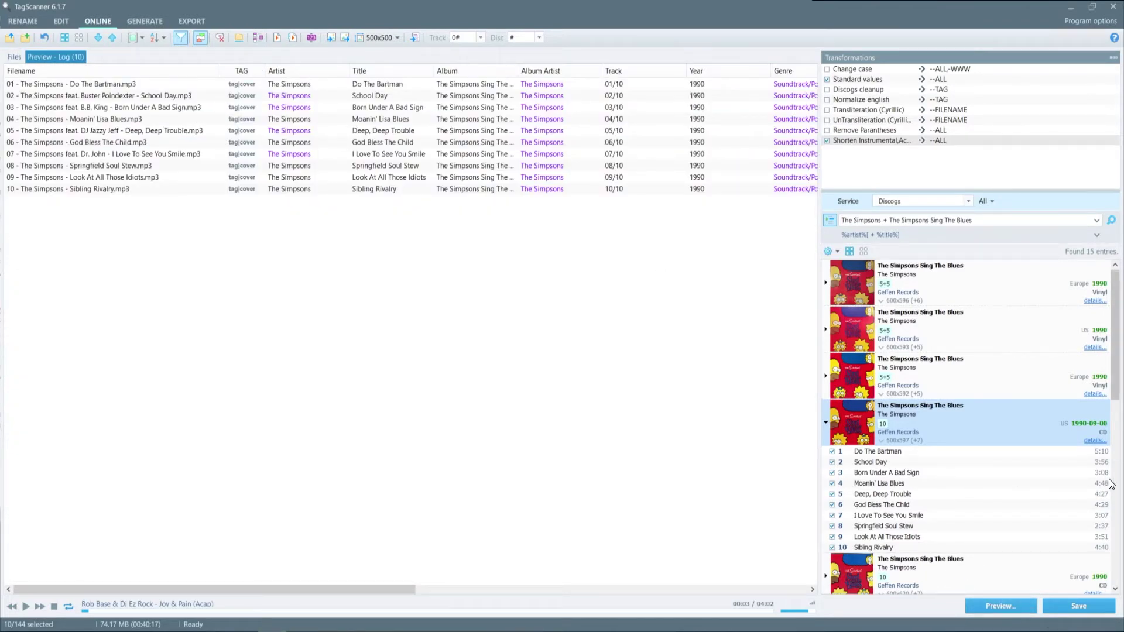
click(18, 57)
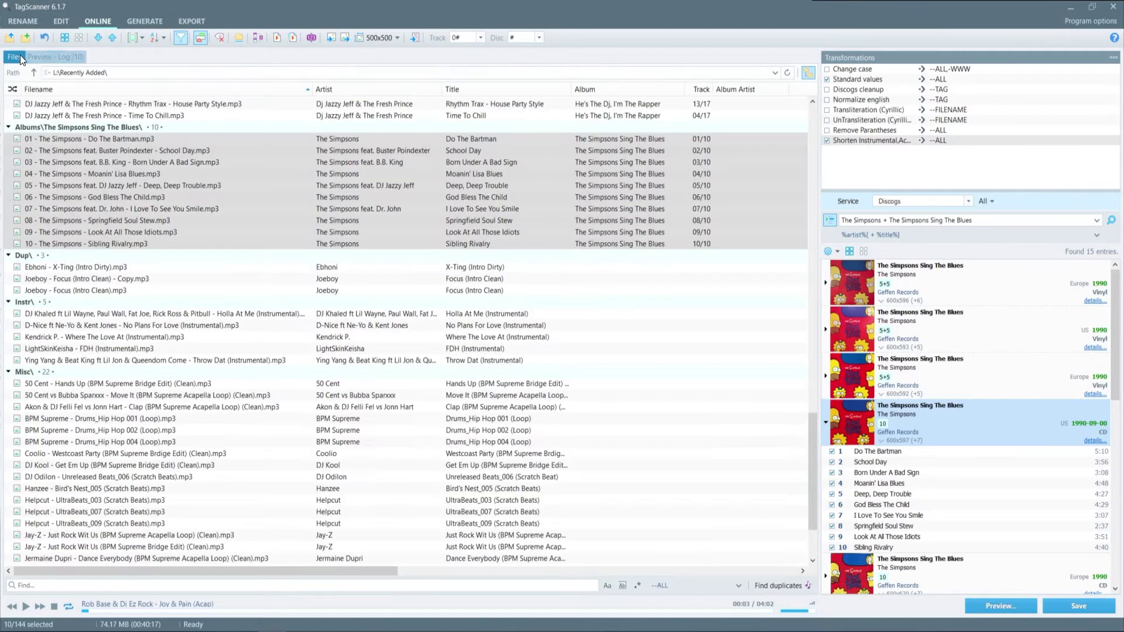
Step: Search Discogs for "Dj Jazzy Jeff & The Fresh Prince + He's The Dj, I'm The Rapper", starting from the album's A Nightmare On My Street track
scroll(190, 251, up, 5)
scroll(190, 252, up, 1)
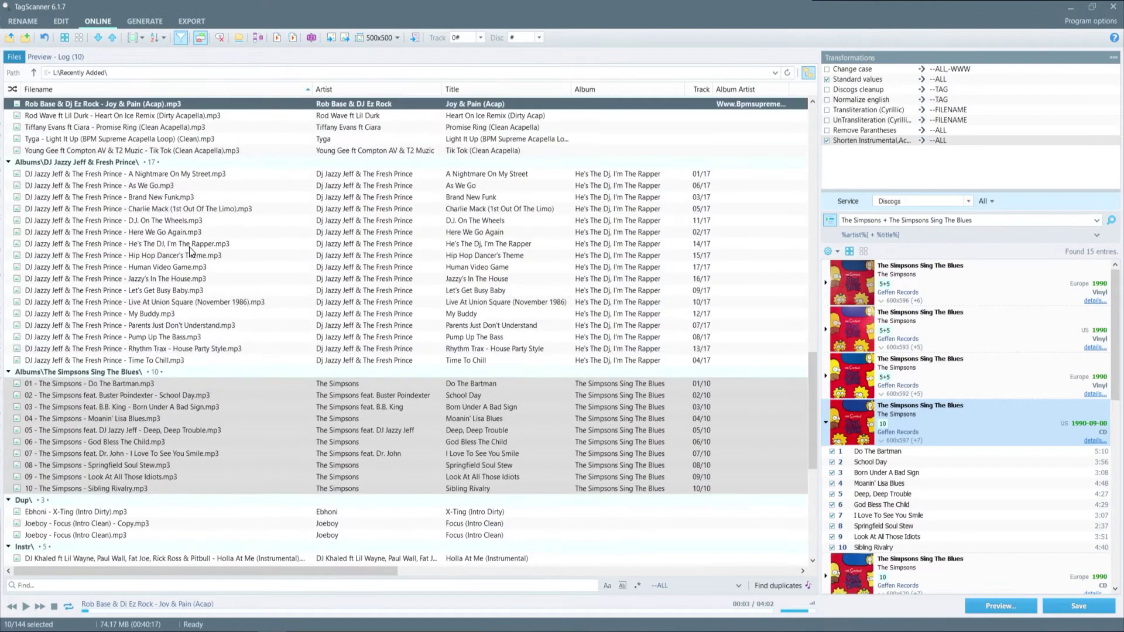
click(181, 173)
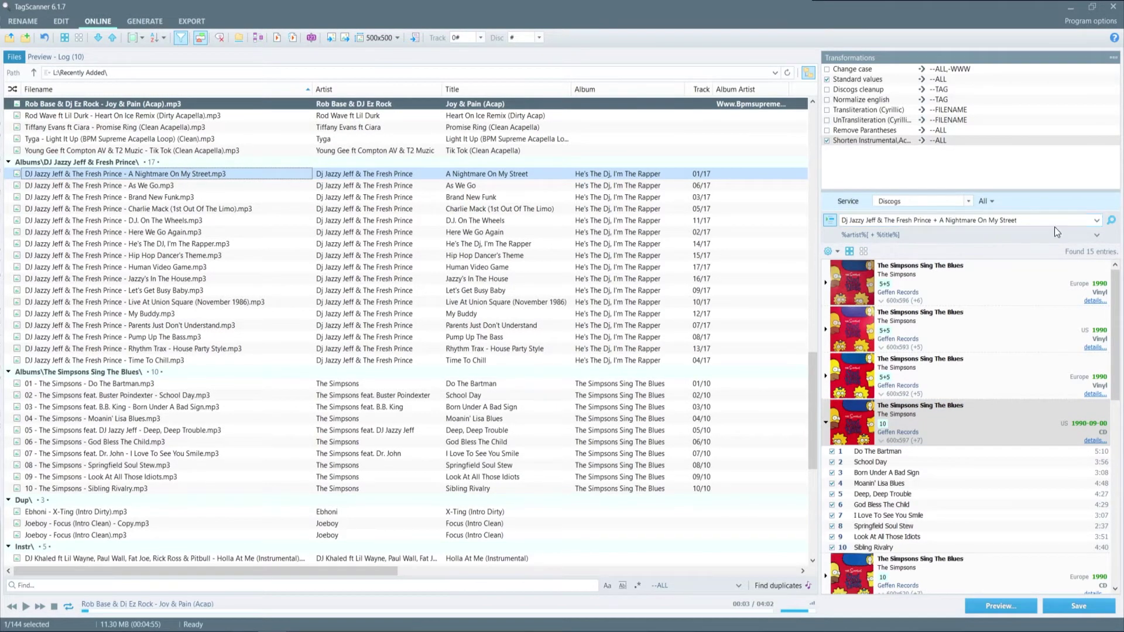
click(1096, 221)
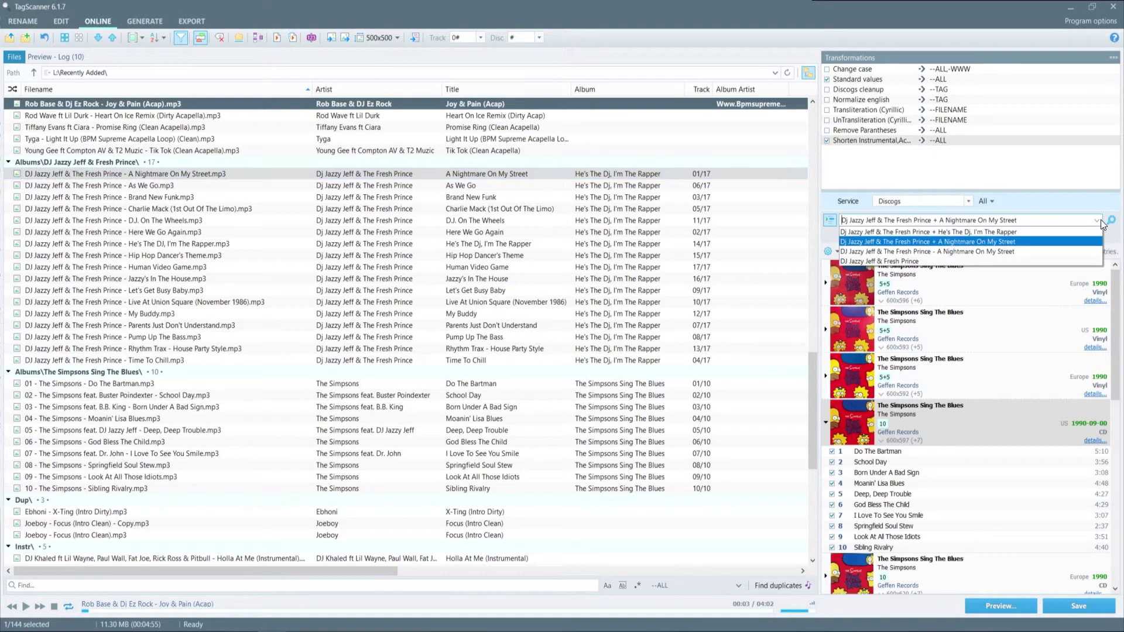
click(1072, 232)
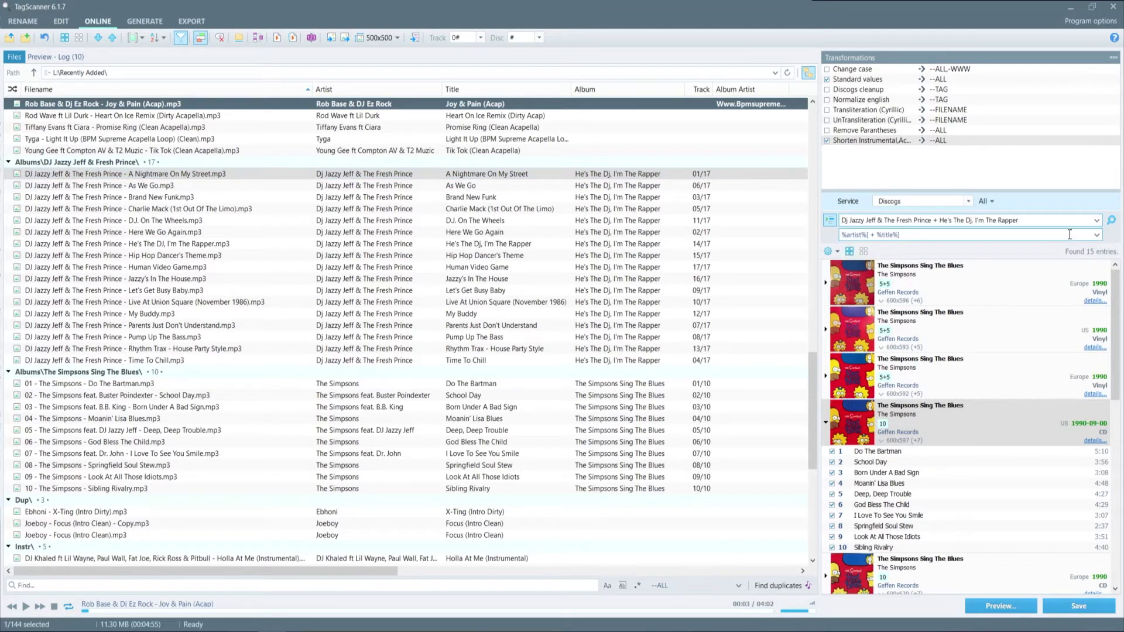
Step: Expand the US 2017-10-13 vinyl release of He's The DJ, I'm The Rapper and examine its track list
scroll(911, 419, down, 8)
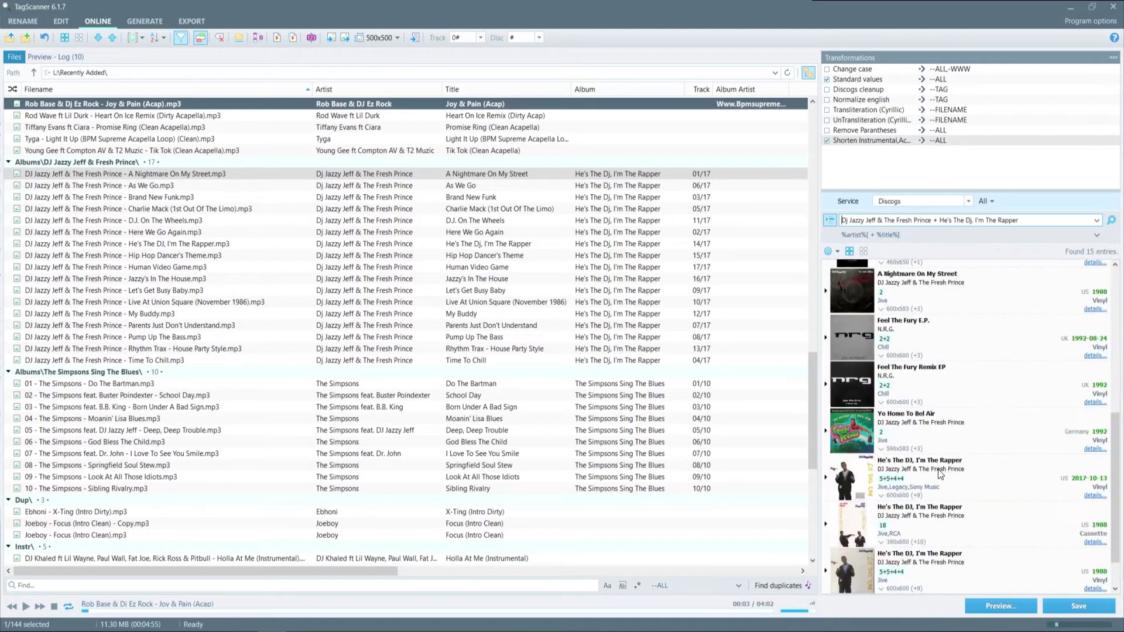
double_click(938, 473)
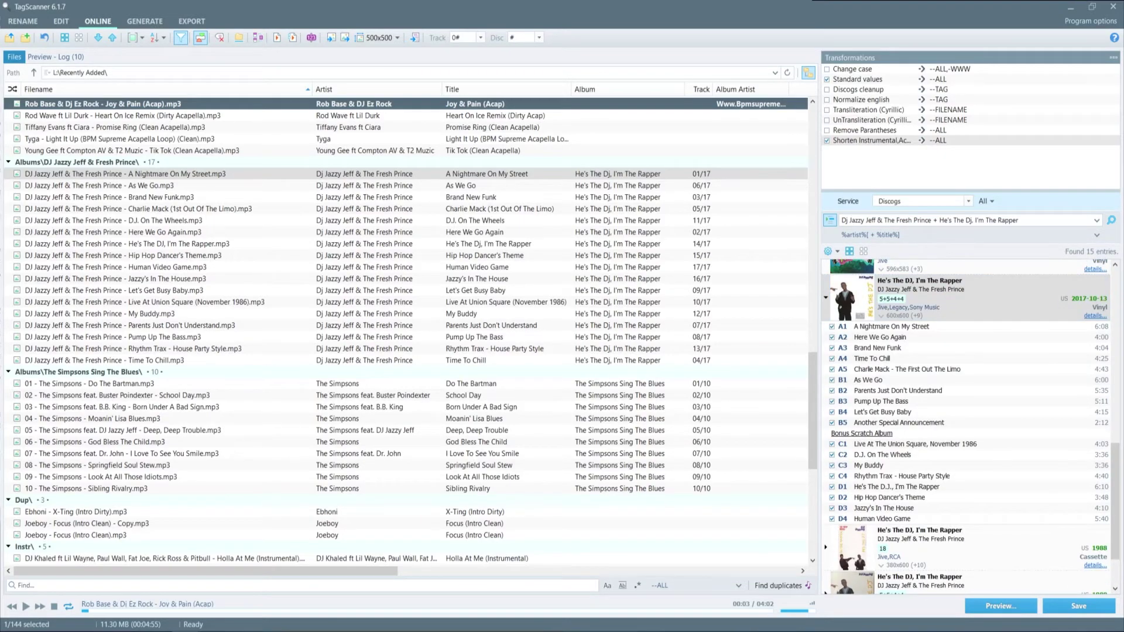
scroll(1004, 349, up, 1)
Step: Switch to the browser and examine the DJ Jazzy Jeff & The Fresh Prince Discogs pages and the CD track list of He's The DJ, I'm The Rapper
key(alt+Tab)
click(802, 244)
click(393, 119)
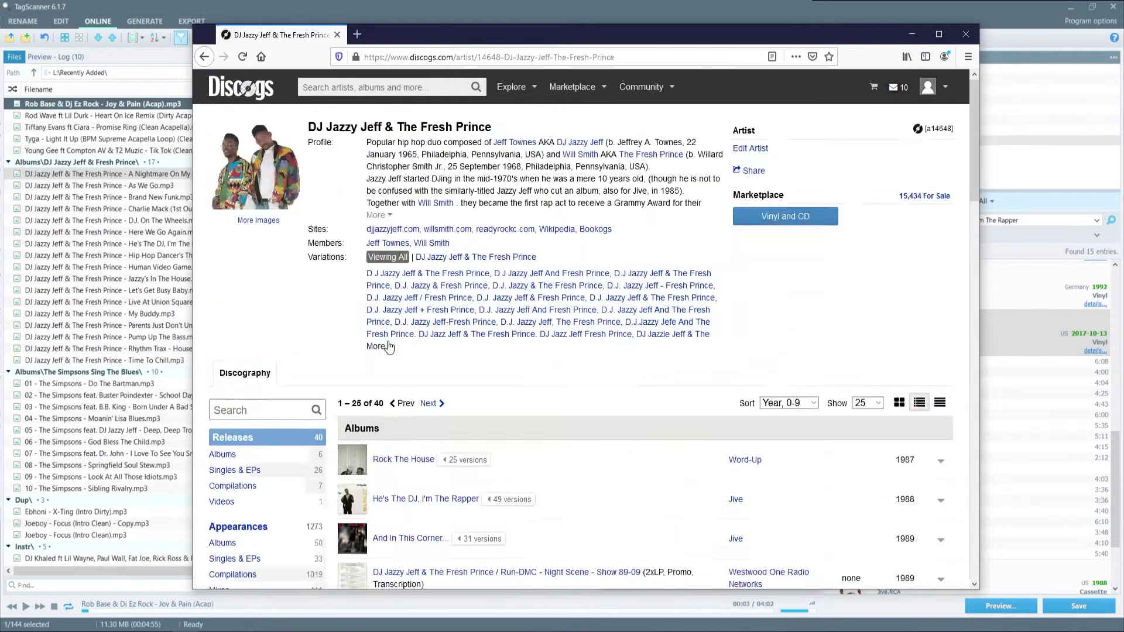
click(205, 57)
click(204, 57)
click(205, 57)
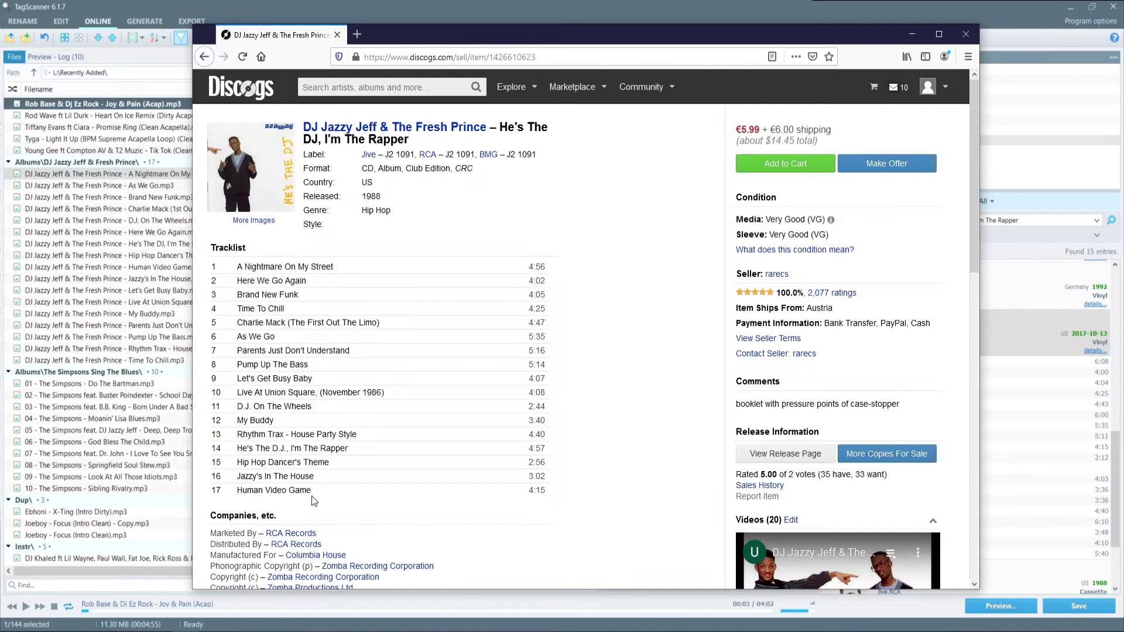
click(205, 58)
scroll(243, 368, down, 3)
click(241, 366)
click(471, 222)
scroll(472, 222, down, 6)
drag(233, 229, 351, 230)
key(alt+Tab)
Step: Switch to TagScanner, limit the Discogs search to CD releases, and repeat the He's The Dj, I'm The Rapper search
scroll(921, 419, down, 1)
click(983, 201)
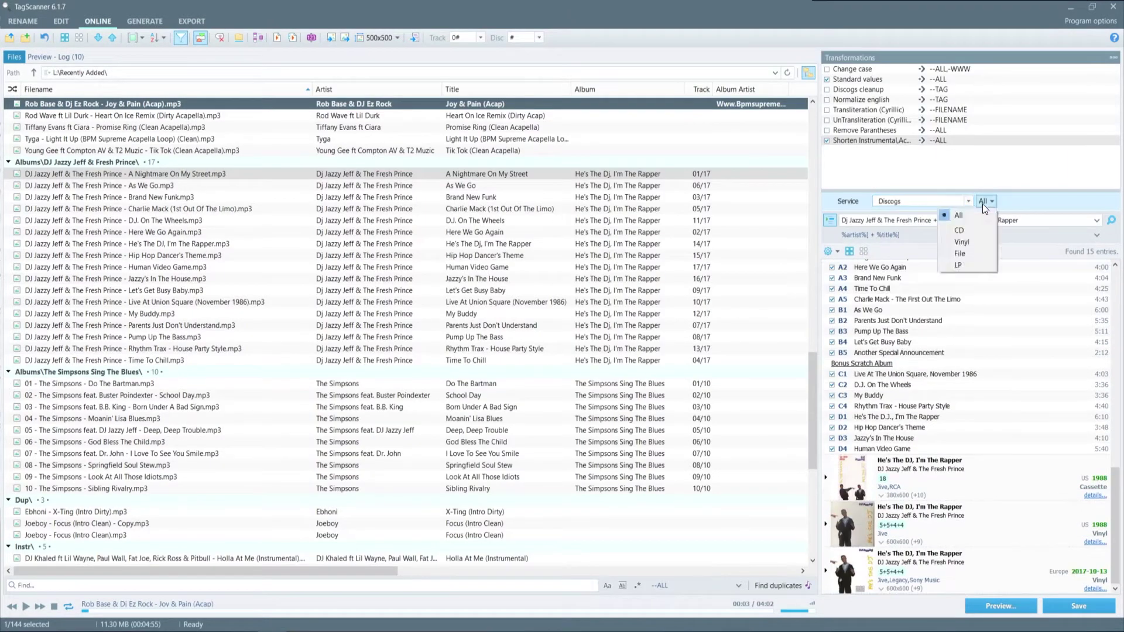
click(959, 230)
click(1111, 220)
Step: Change the lookup service to MusicBrainz and search for the same DJ Jazzy Jeff & The Fresh Prince album
click(968, 202)
click(892, 221)
click(1110, 220)
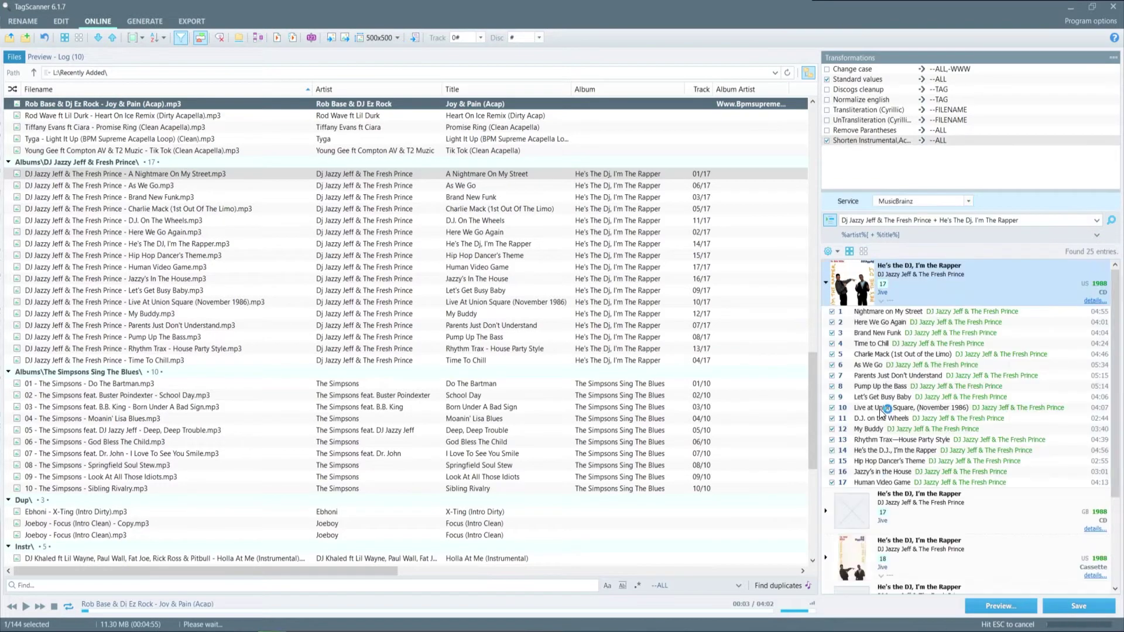
Step: Preview the tags of the MusicBrainz US 1988 CD release on all 17 DJ Jazzy Jeff & The Fresh Prince tracks
shift+click(70, 360)
click(1000, 606)
click(14, 56)
click(42, 174)
shift+click(50, 361)
click(1000, 606)
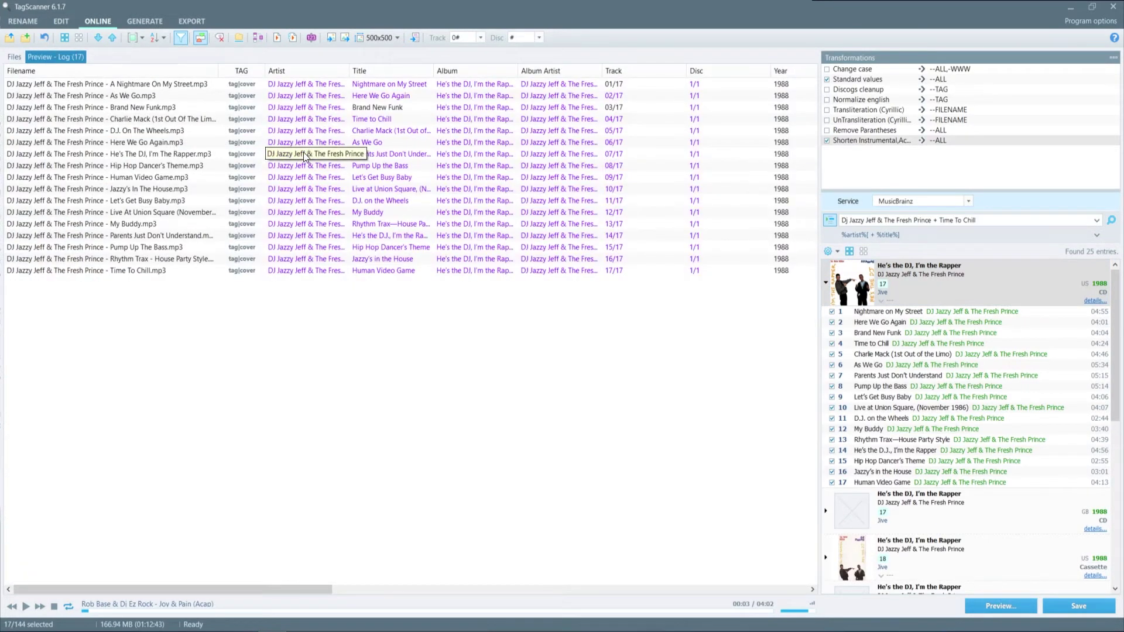
click(15, 57)
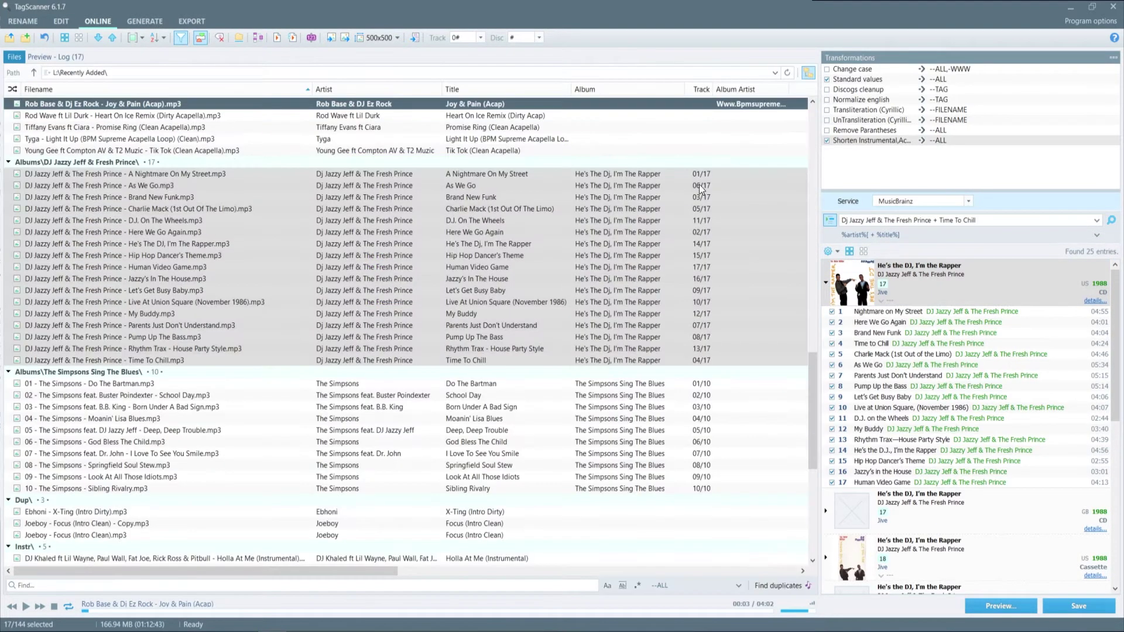
Step: Sort the files by track number and preview the MusicBrainz tags for the DJ Jazzy Jeff & The Fresh Prince tracks
click(701, 90)
scroll(582, 286, up, 2)
click(584, 257)
shift+click(538, 442)
click(970, 610)
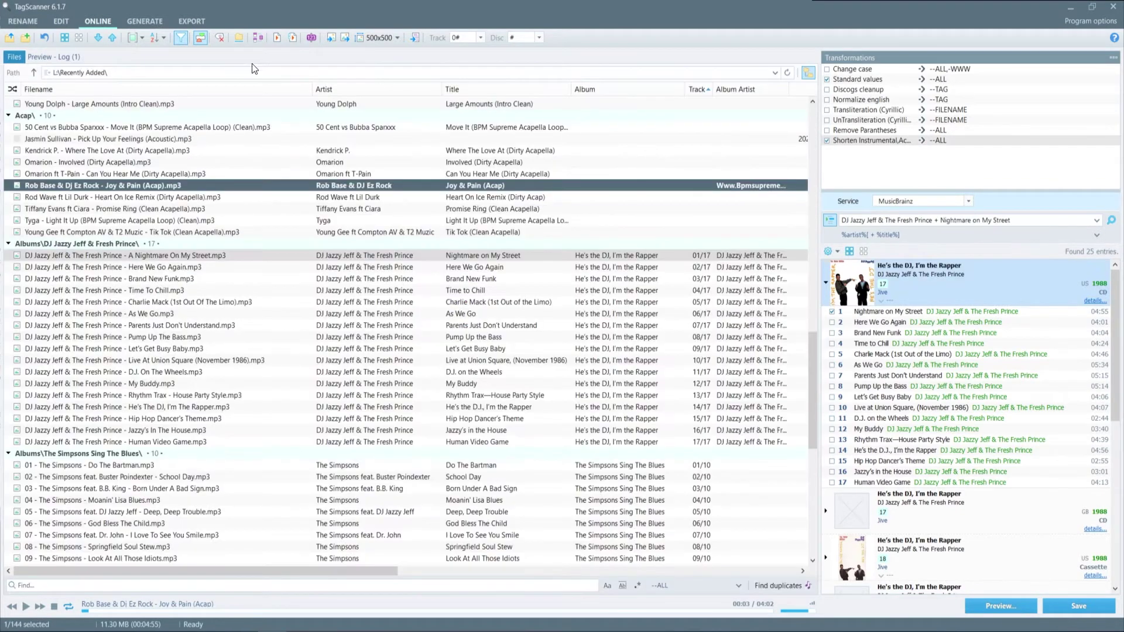
Step: Switch to generating tags from filenames and select the file 01 - The Simpsons - Do The Bartman.mp3
click(141, 23)
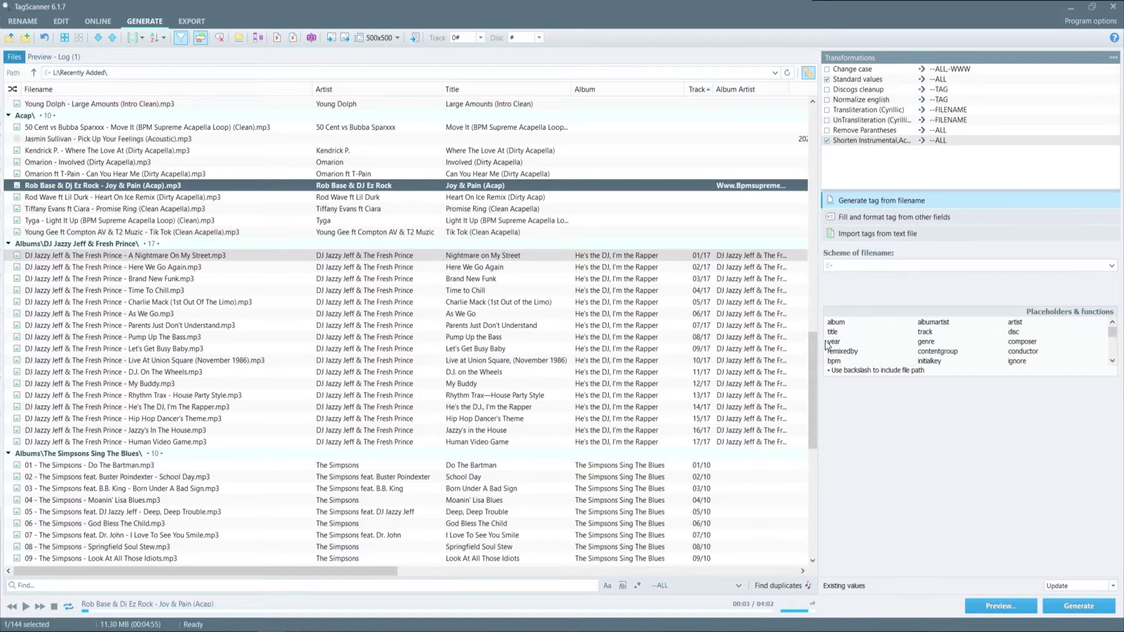
scroll(561, 350, up, 15)
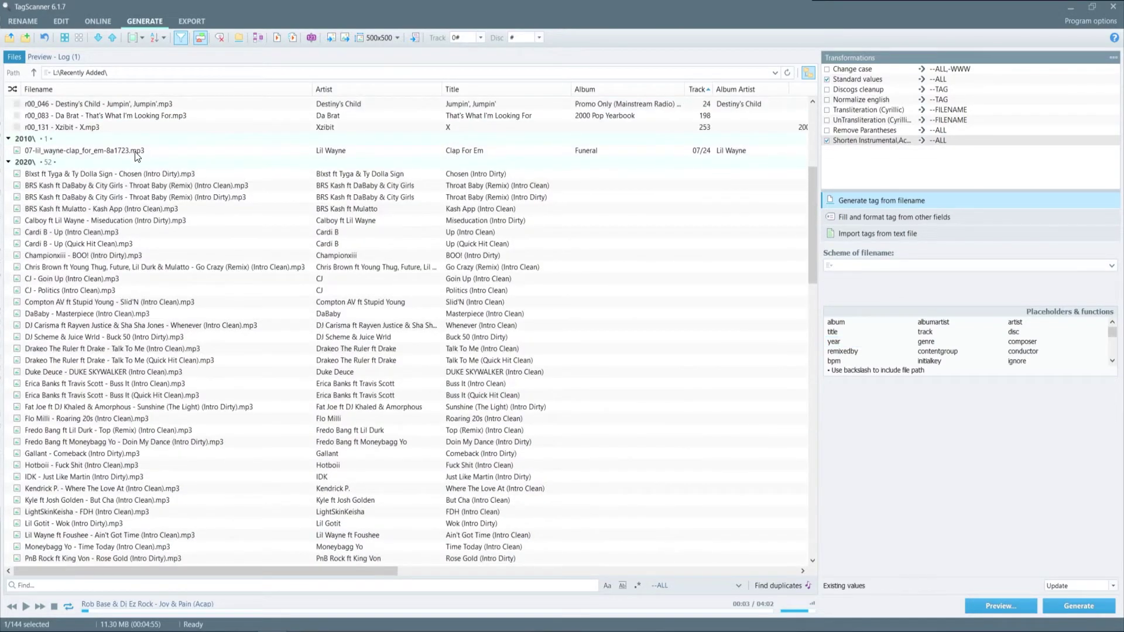
scroll(130, 375, down, 12)
scroll(130, 389, down, 9)
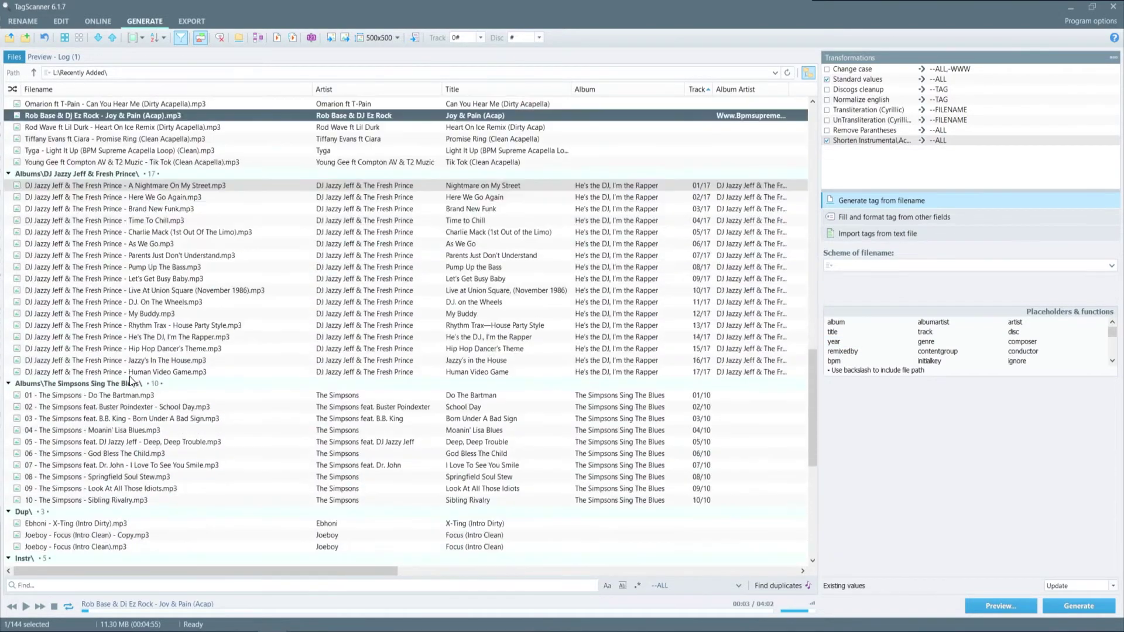
click(131, 398)
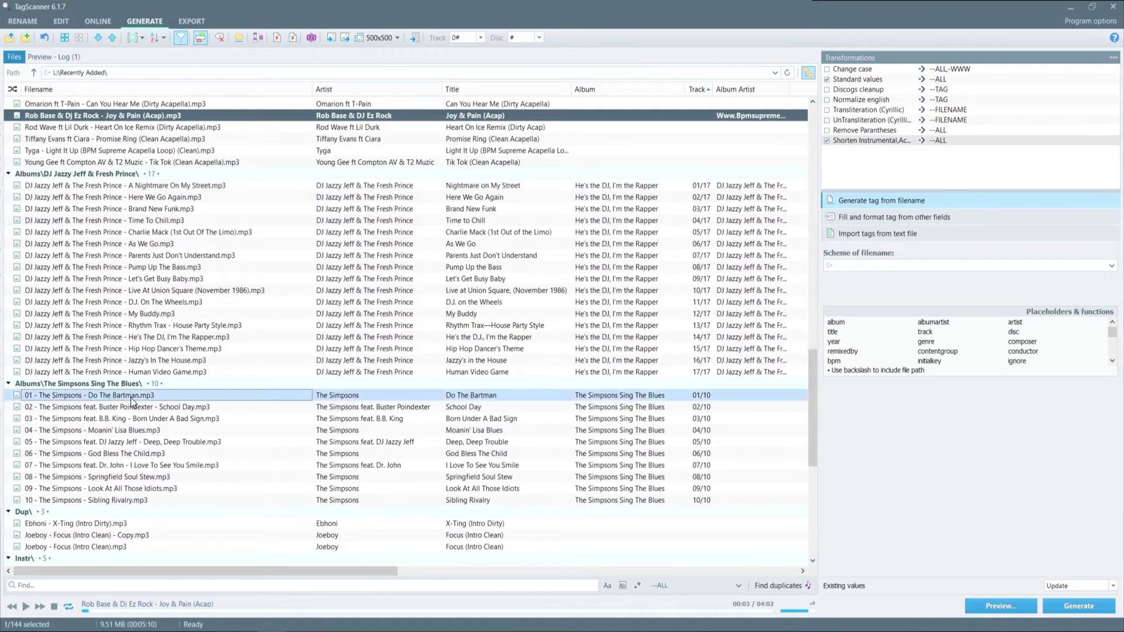
Step: Build the filename scheme %track% - %artist% -%title% and preview the tags it generates for the selected Simpsons file
click(882, 268)
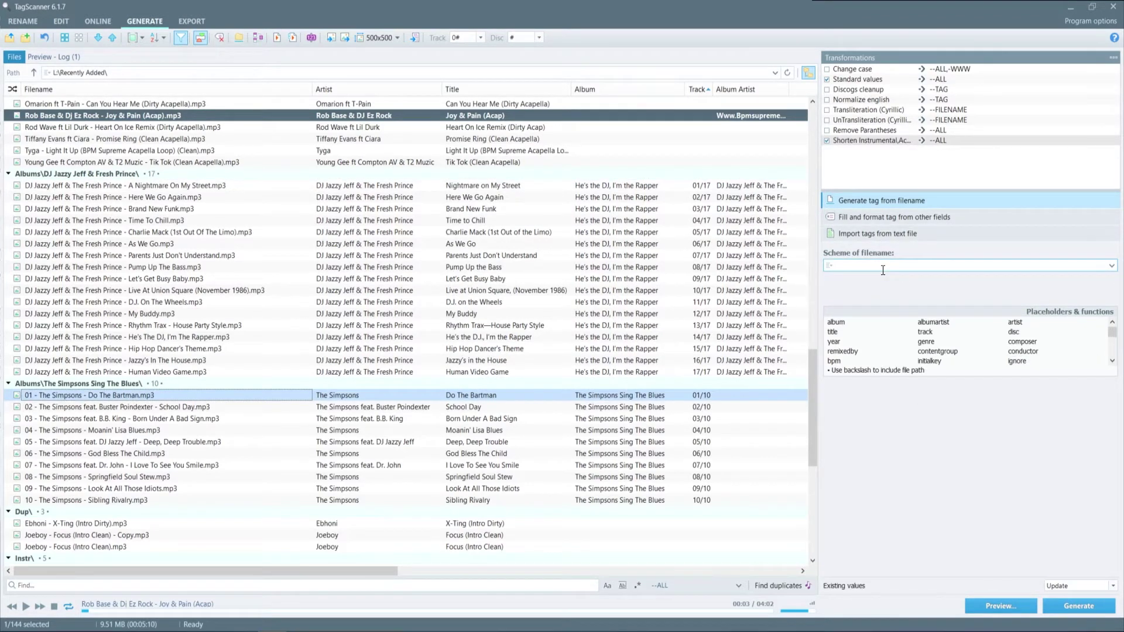
click(923, 333)
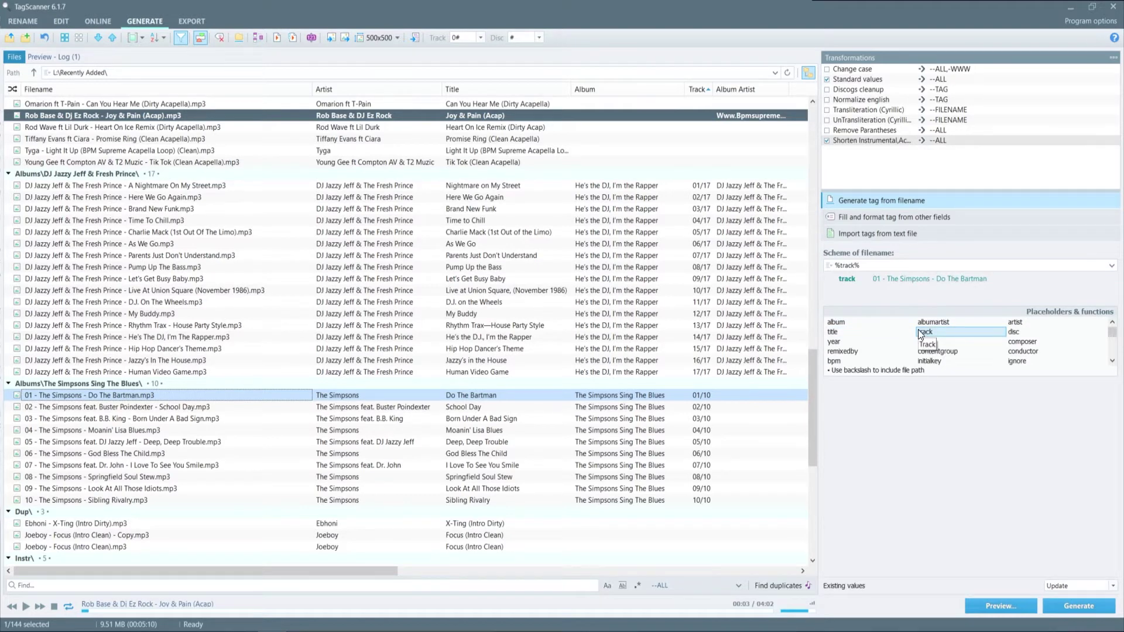
click(893, 265)
text(-)
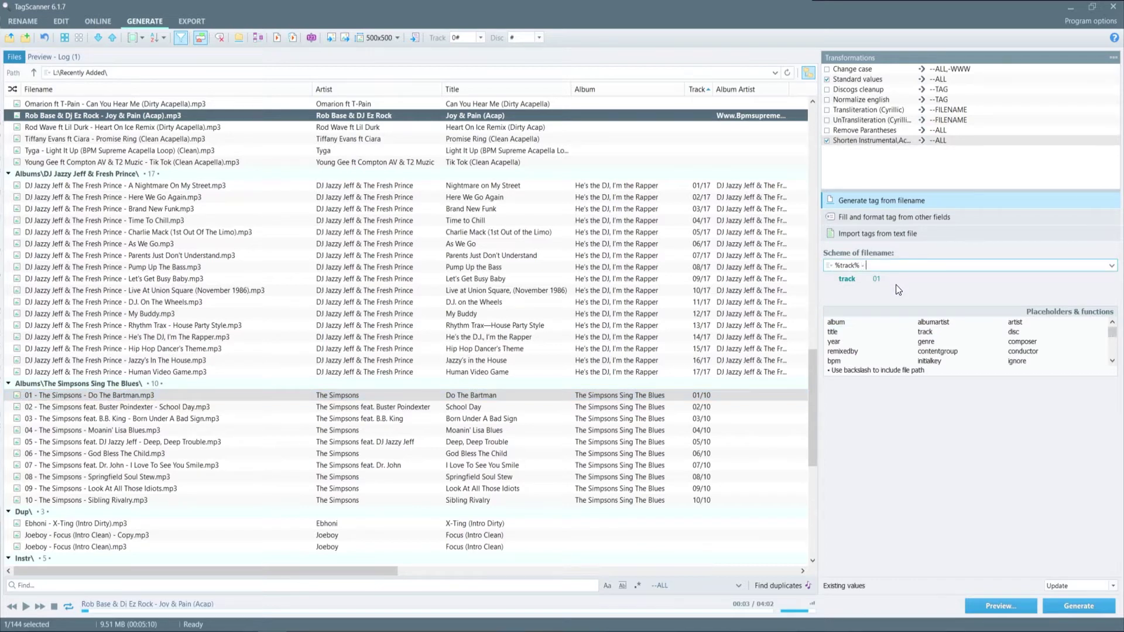
double_click(1008, 322)
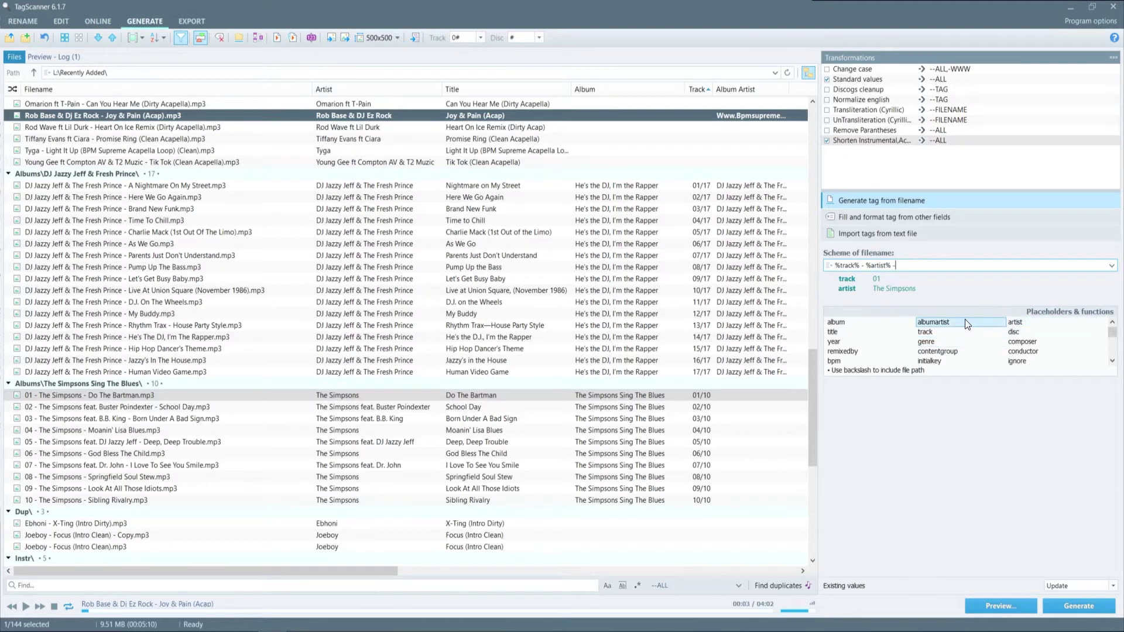
double_click(832, 332)
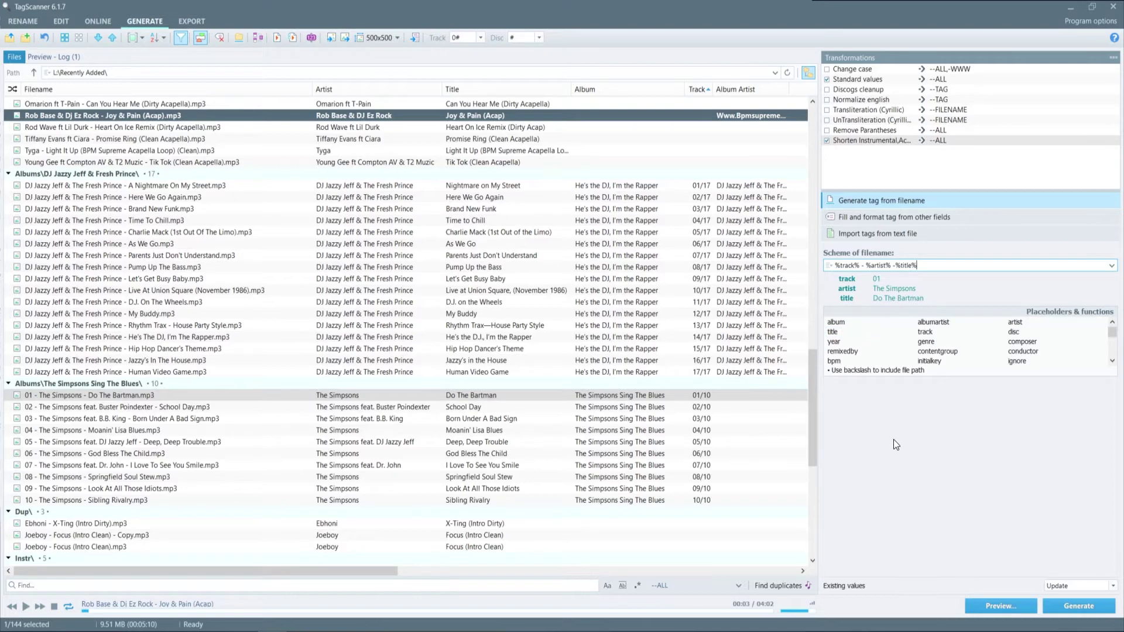
click(1013, 609)
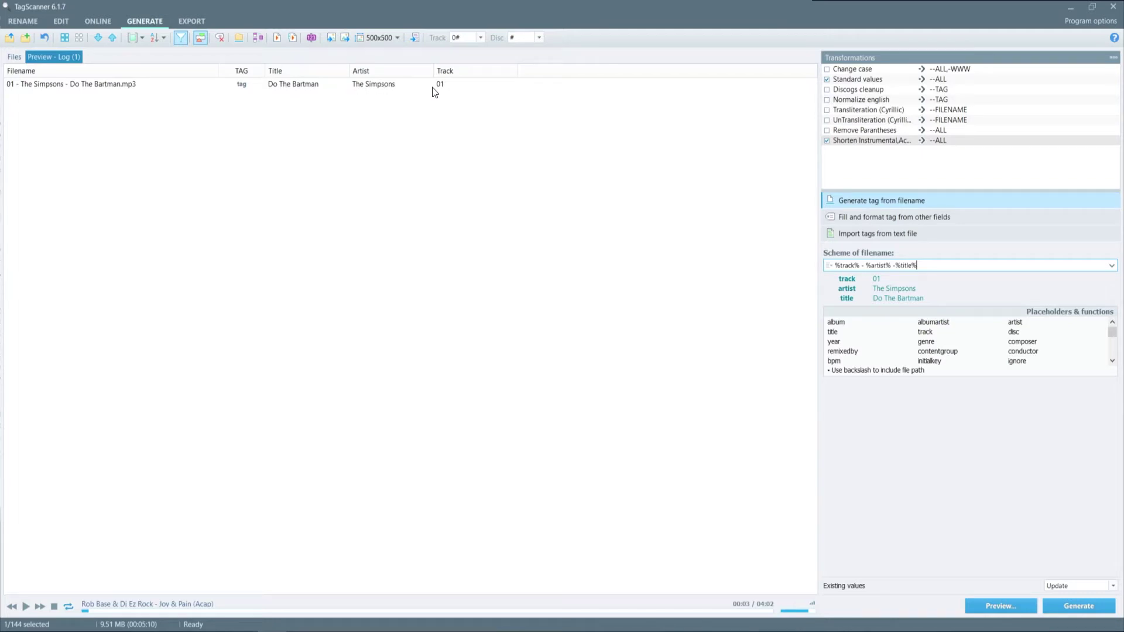
Step: Replace the track placeholder with %ignore% in the filename scheme and preview the tags for the Lil' Zane Callin' Me file
click(14, 57)
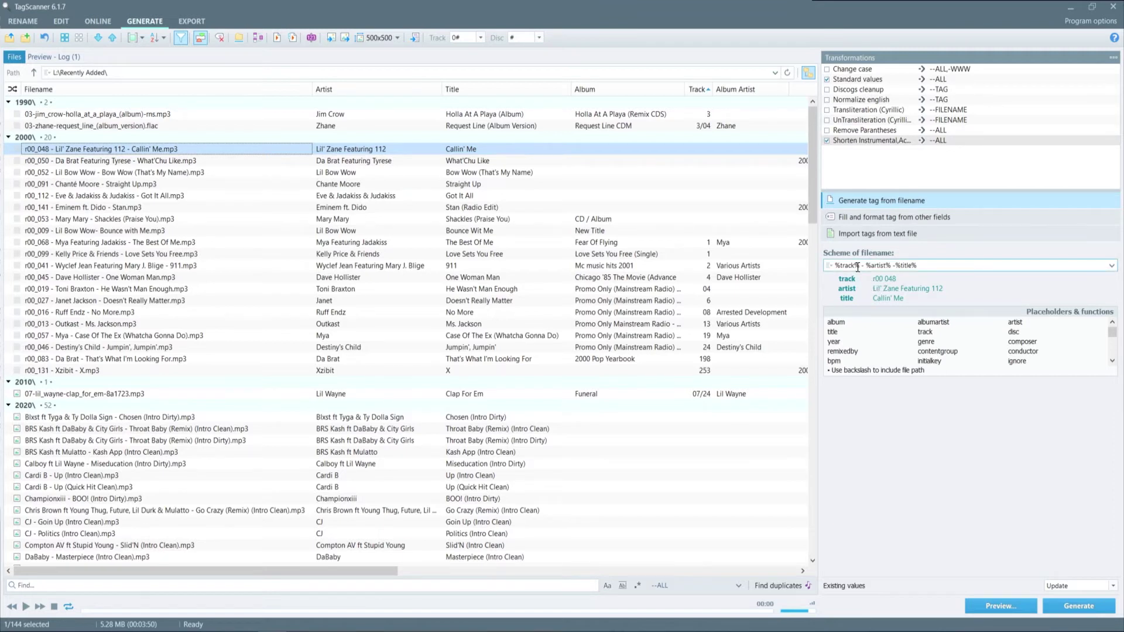
drag(859, 265, 816, 263)
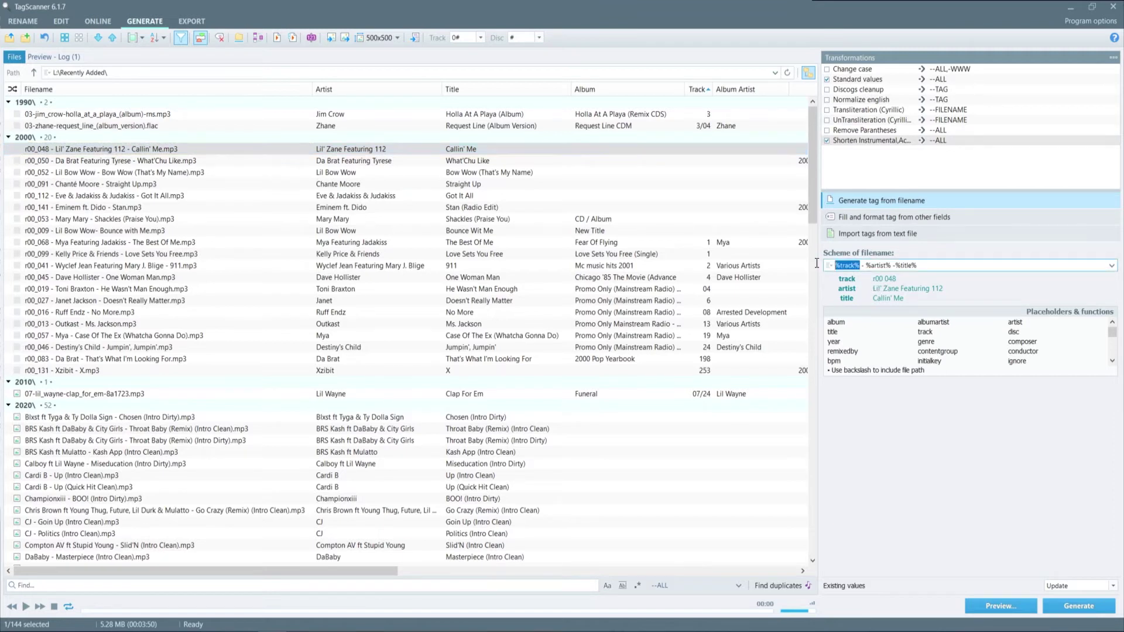
double_click(1017, 362)
click(996, 603)
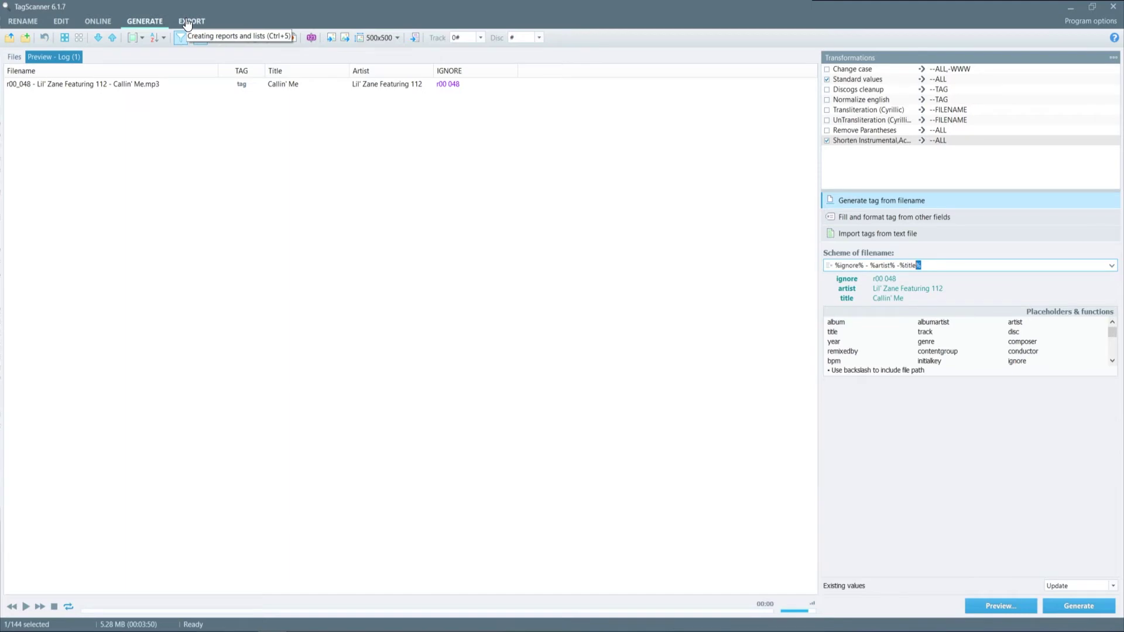
Step: Export all listed files with the html - simple template to TrackList.htm in L:\Recently Added
click(188, 23)
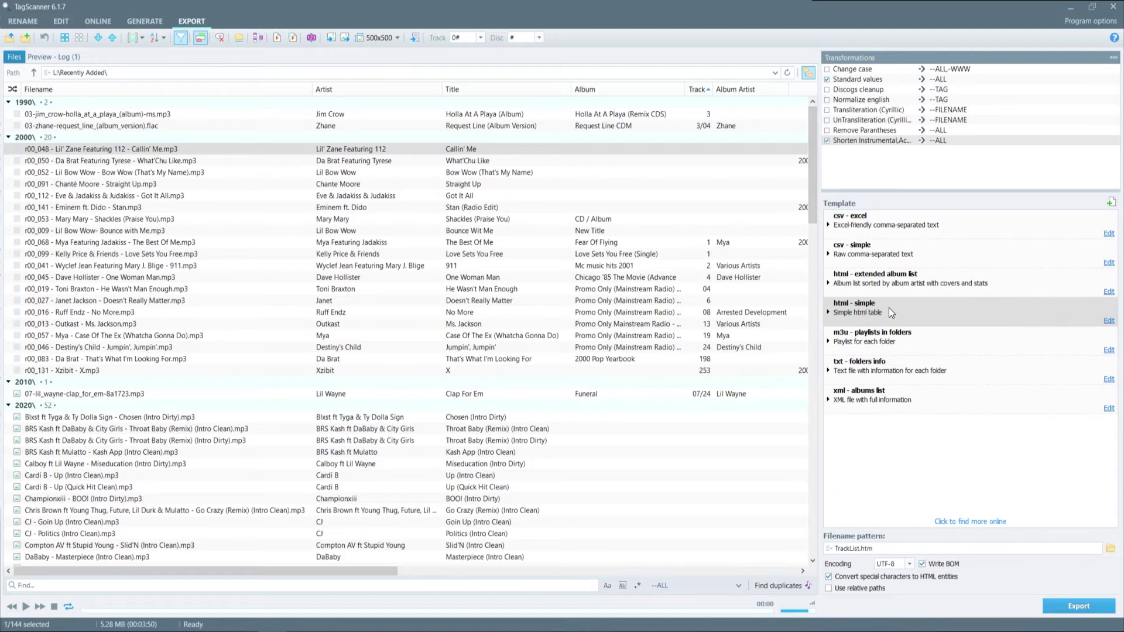
click(883, 339)
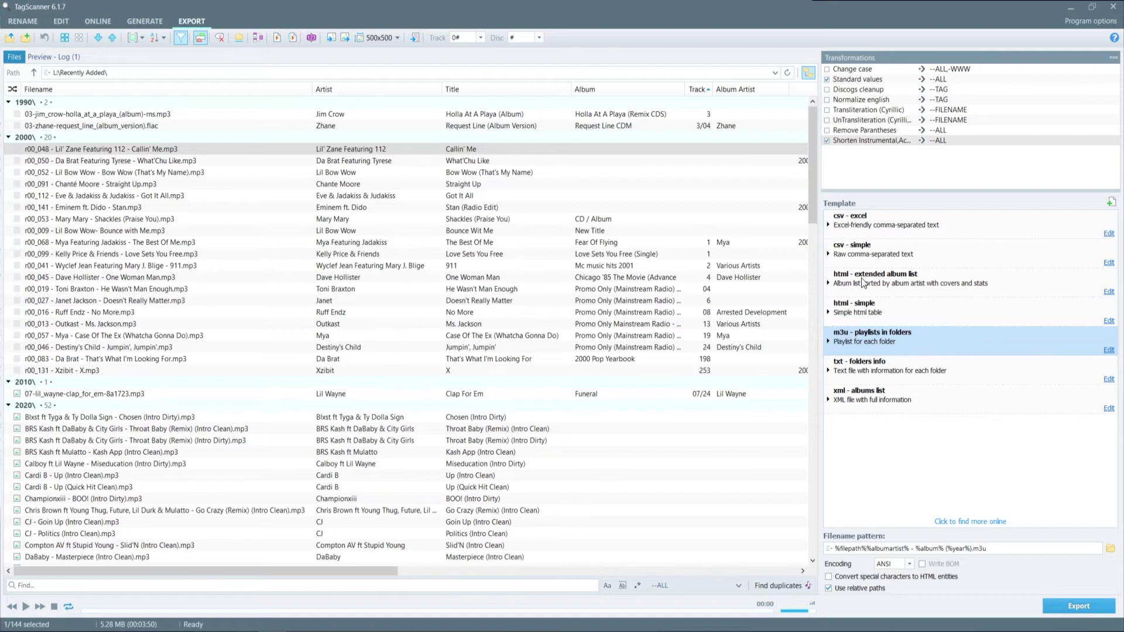
click(858, 308)
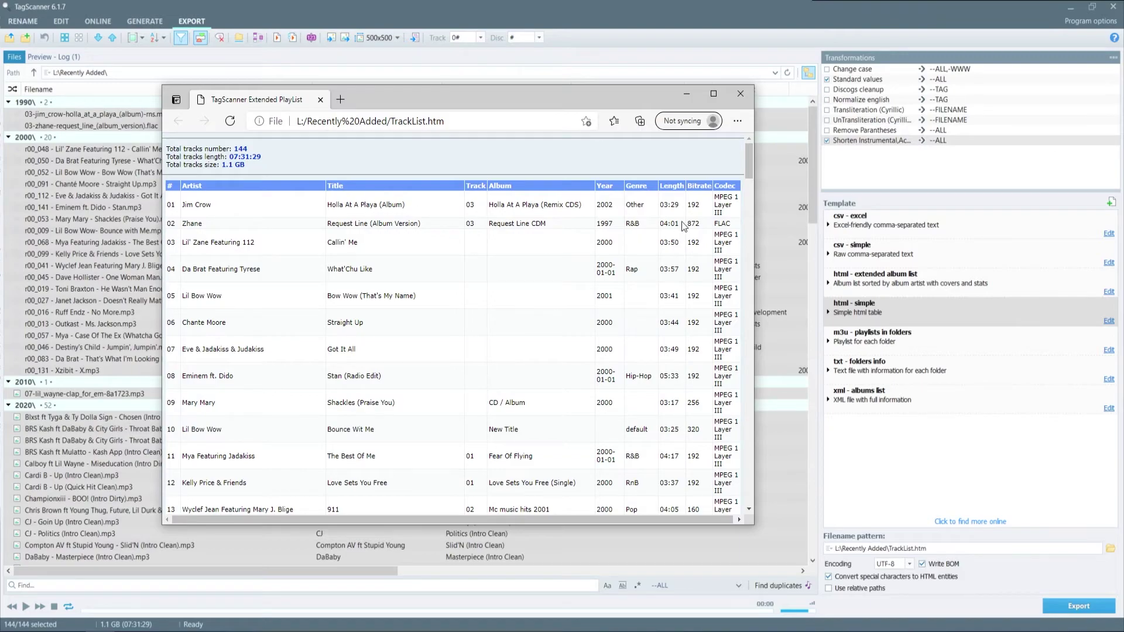
Step: Print the exported track list from the browser with Microsoft Print to PDF, saving it as Tracklist
drag(750, 150, 724, 143)
click(737, 120)
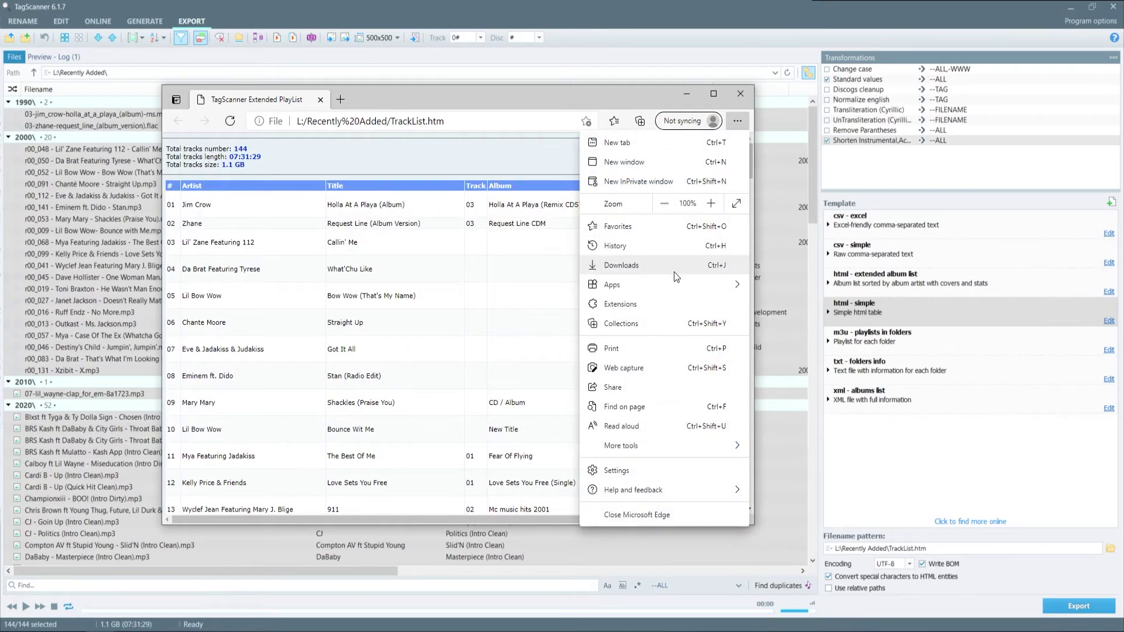
mouse_move(677, 291)
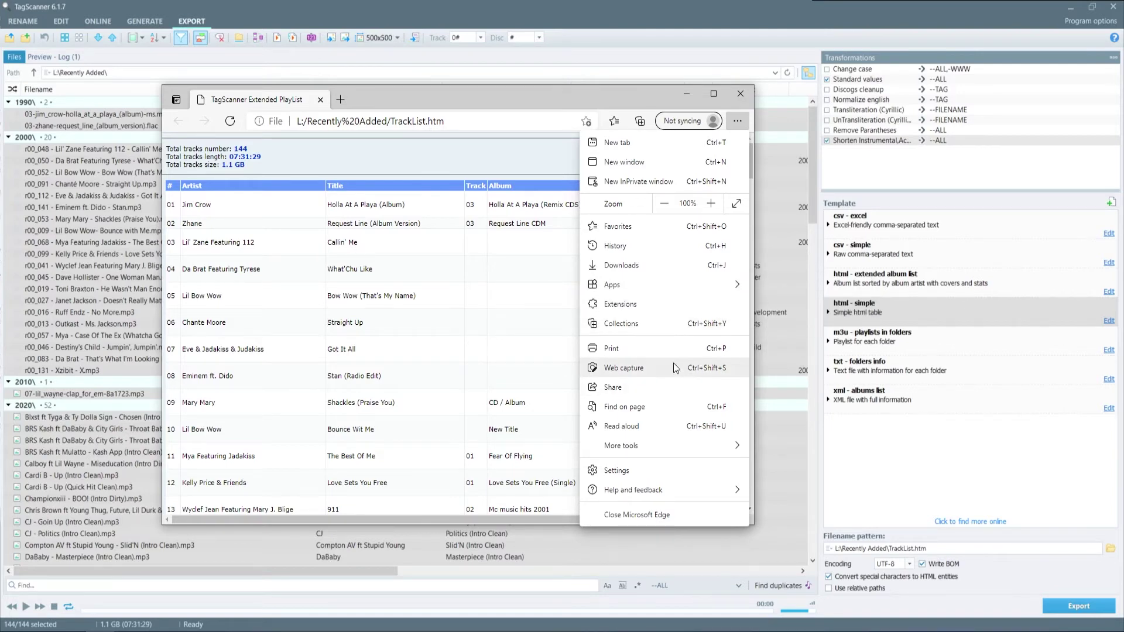
click(493, 154)
right_click(495, 157)
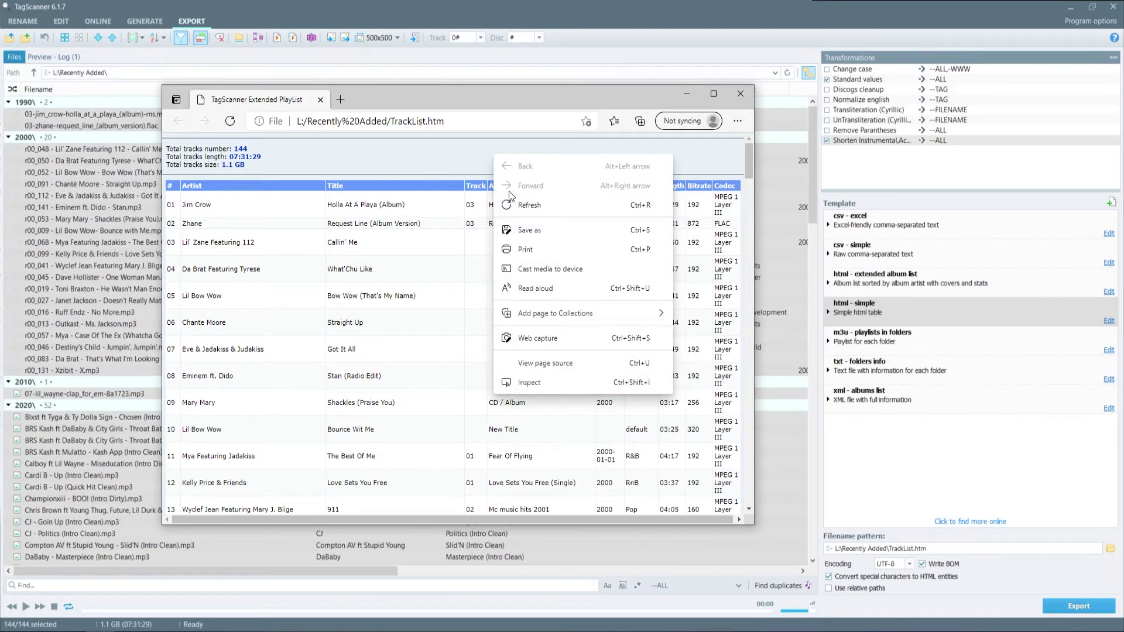
click(527, 250)
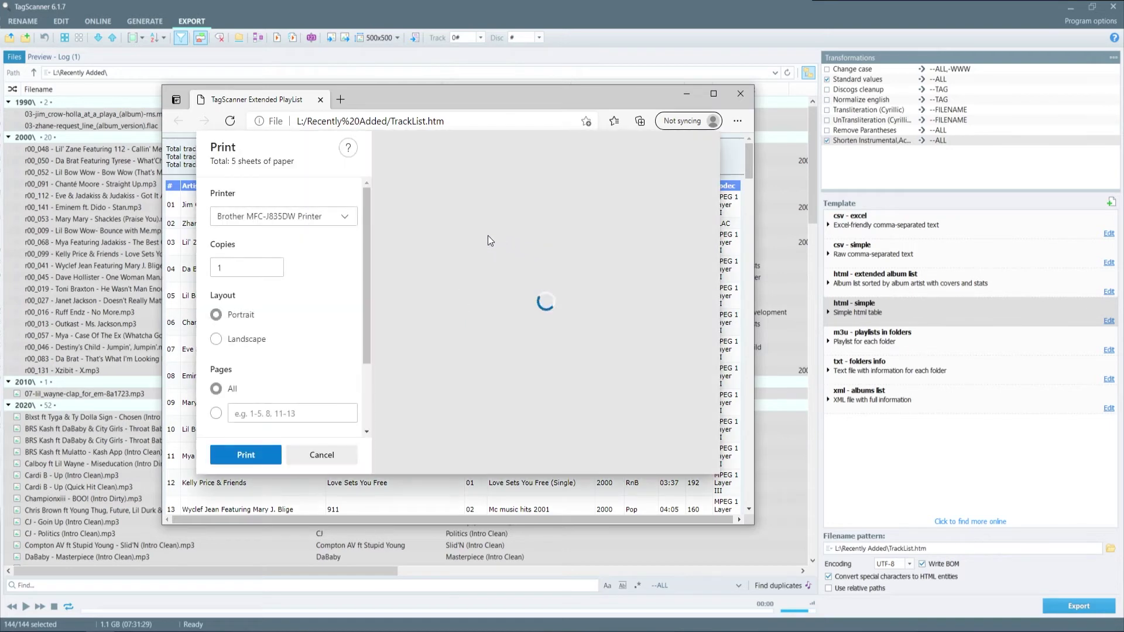
click(343, 221)
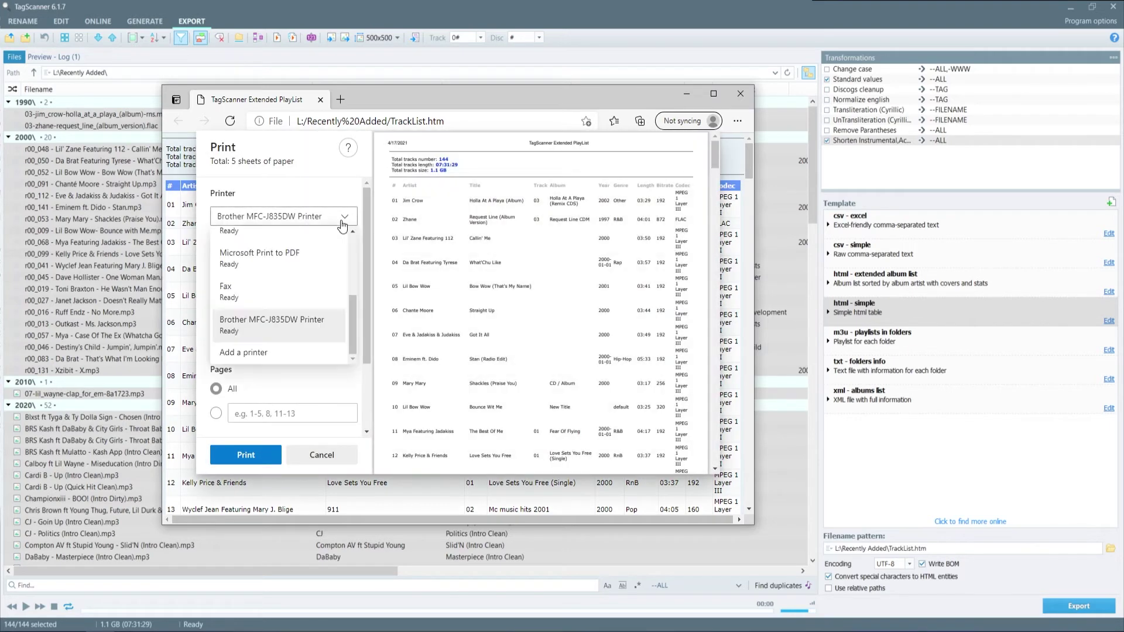
click(331, 258)
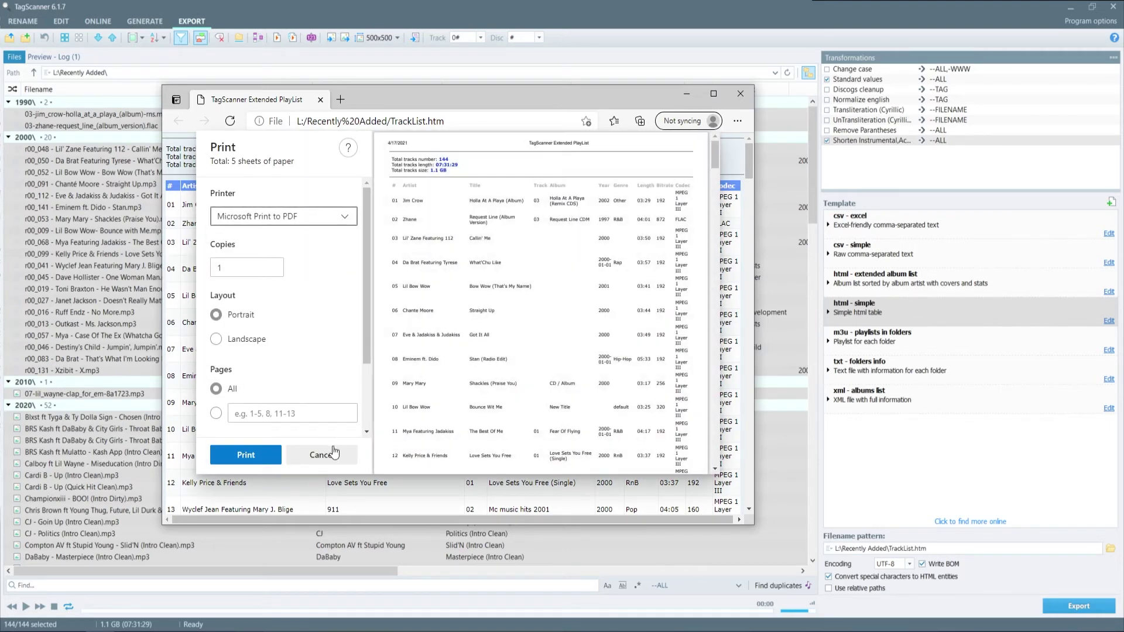
click(270, 456)
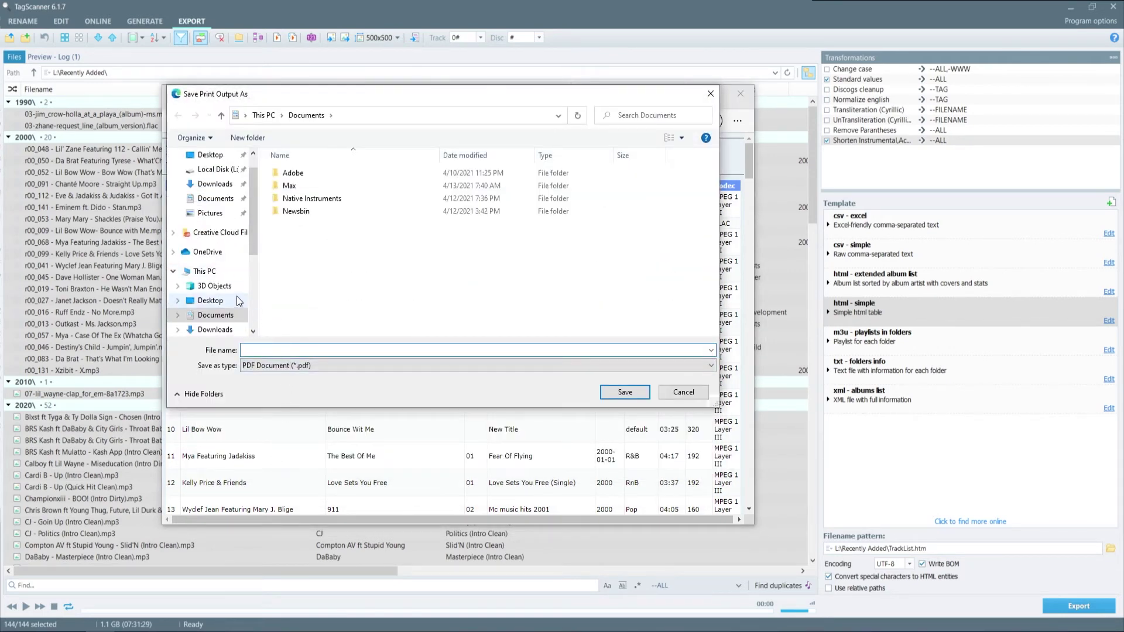
text(Tracklist)
key(Return)
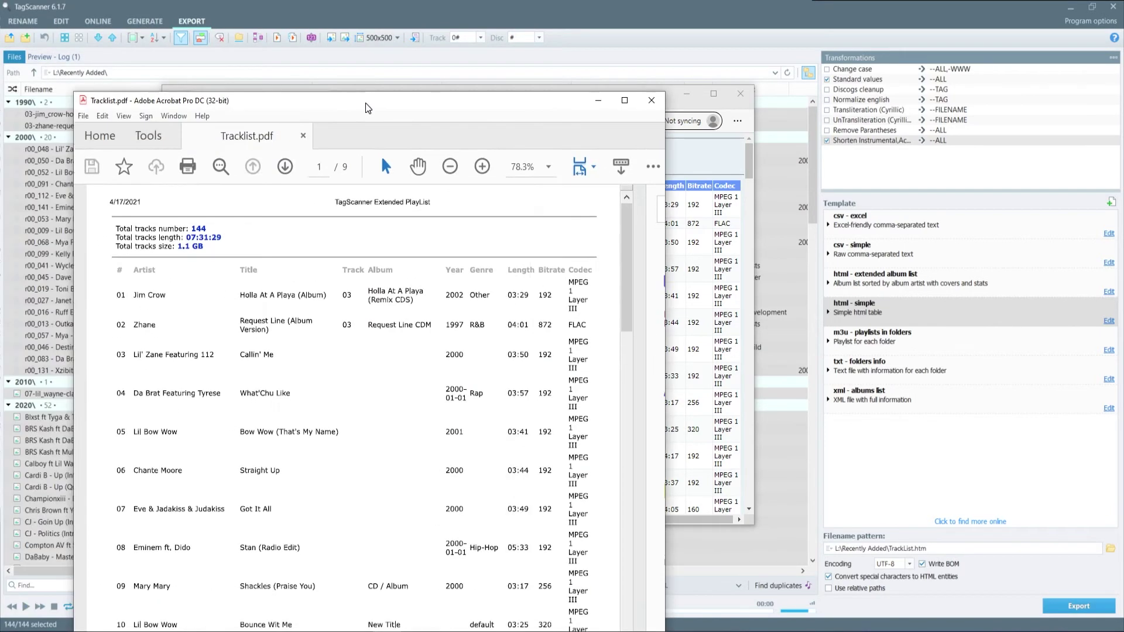
drag(345, 56, 381, 27)
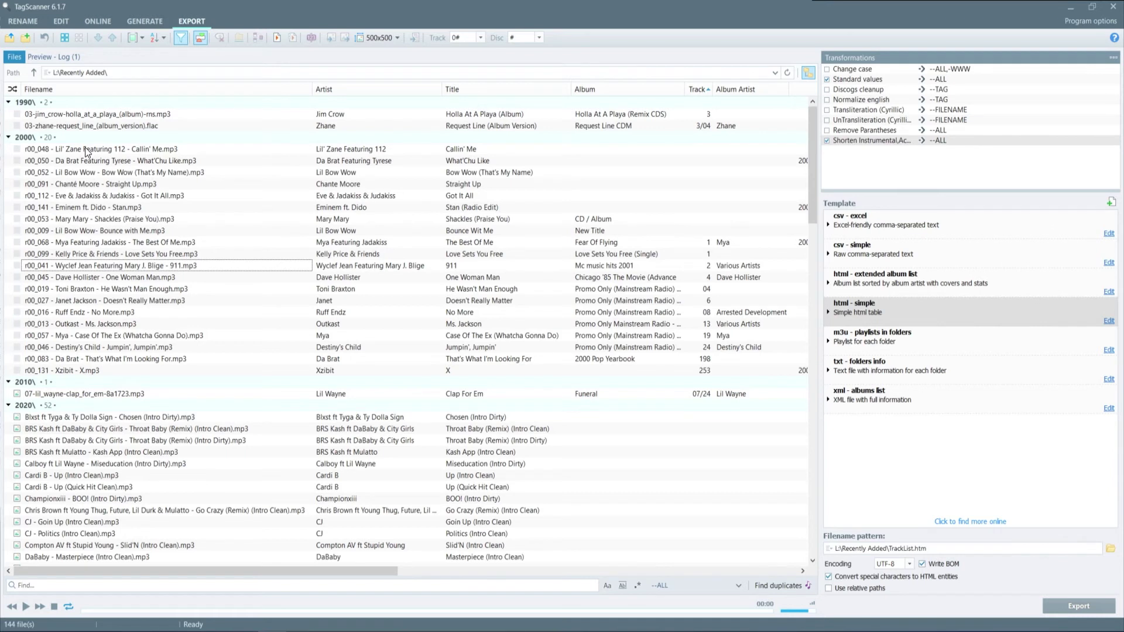
Step: Preview and rename all 20 files in the 2000 folder with the pattern %artist% - %title%
click(84, 138)
click(23, 21)
click(916, 216)
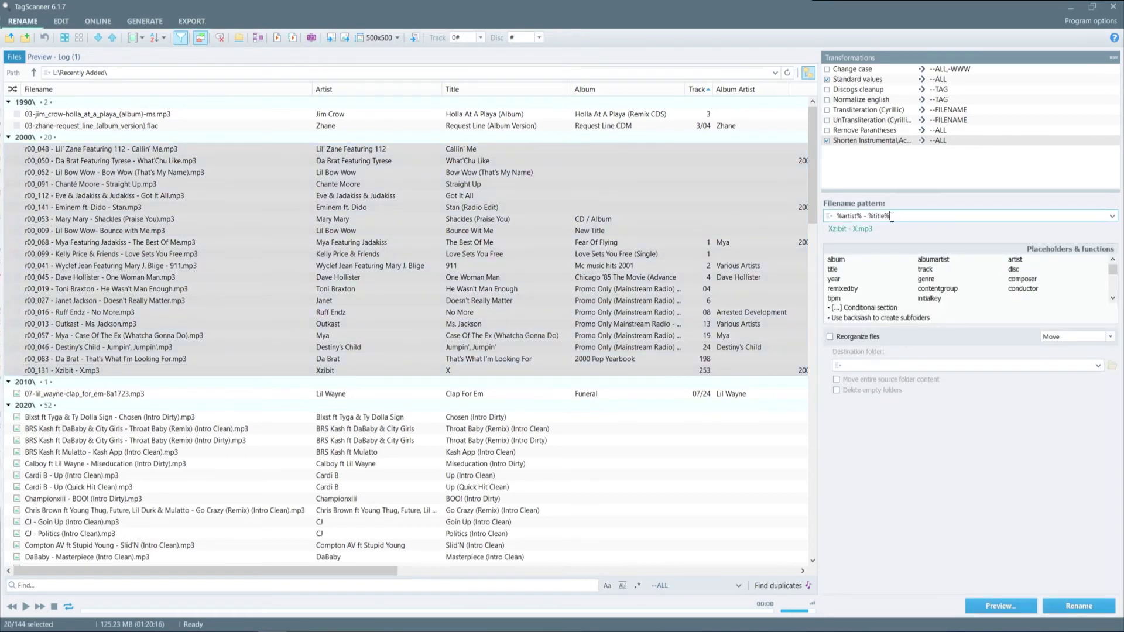
click(177, 150)
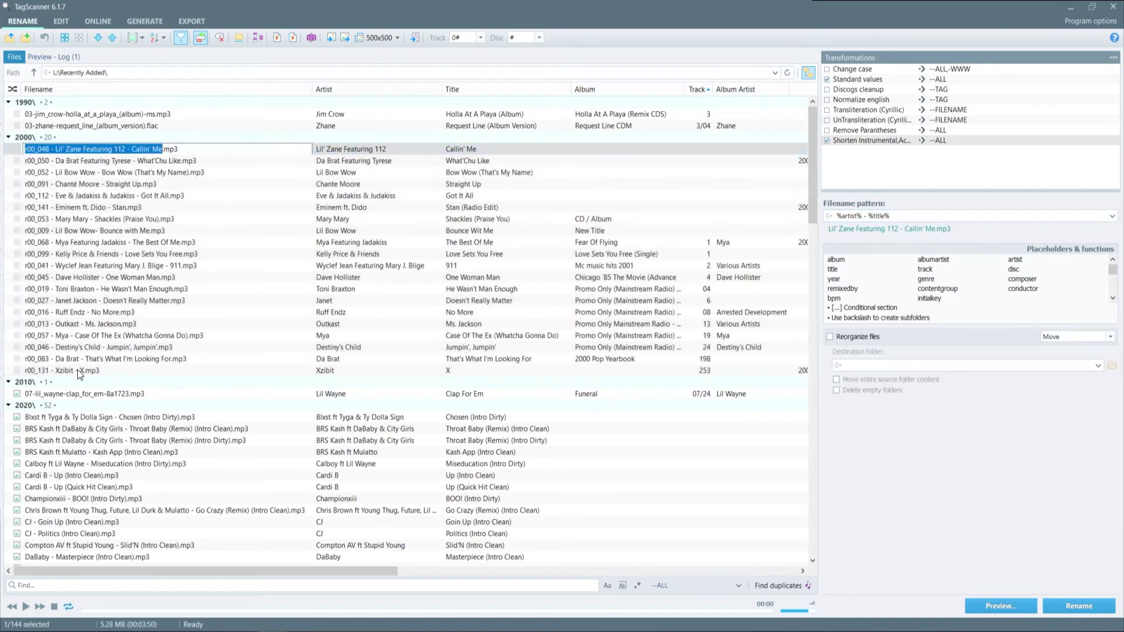
shift+click(77, 370)
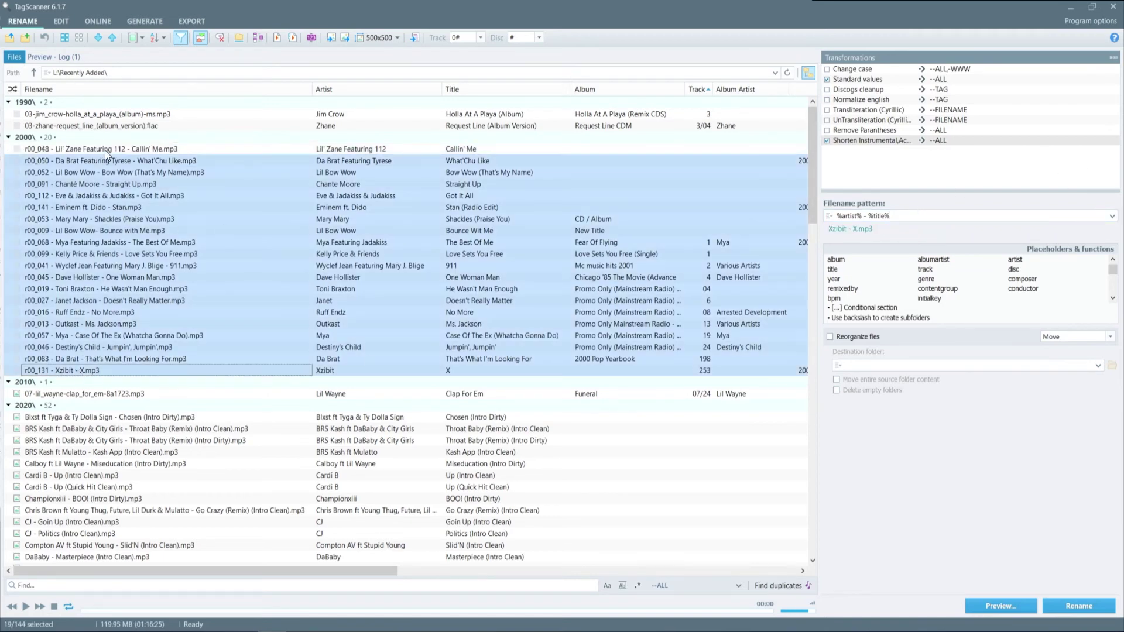
click(104, 149)
shift+click(89, 370)
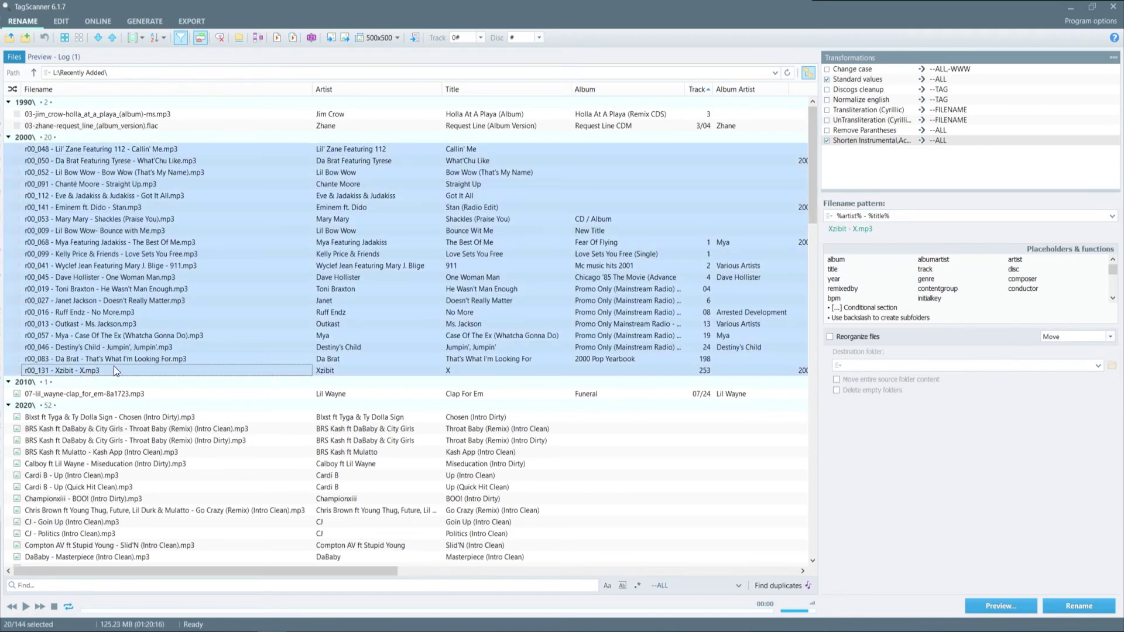
click(1009, 605)
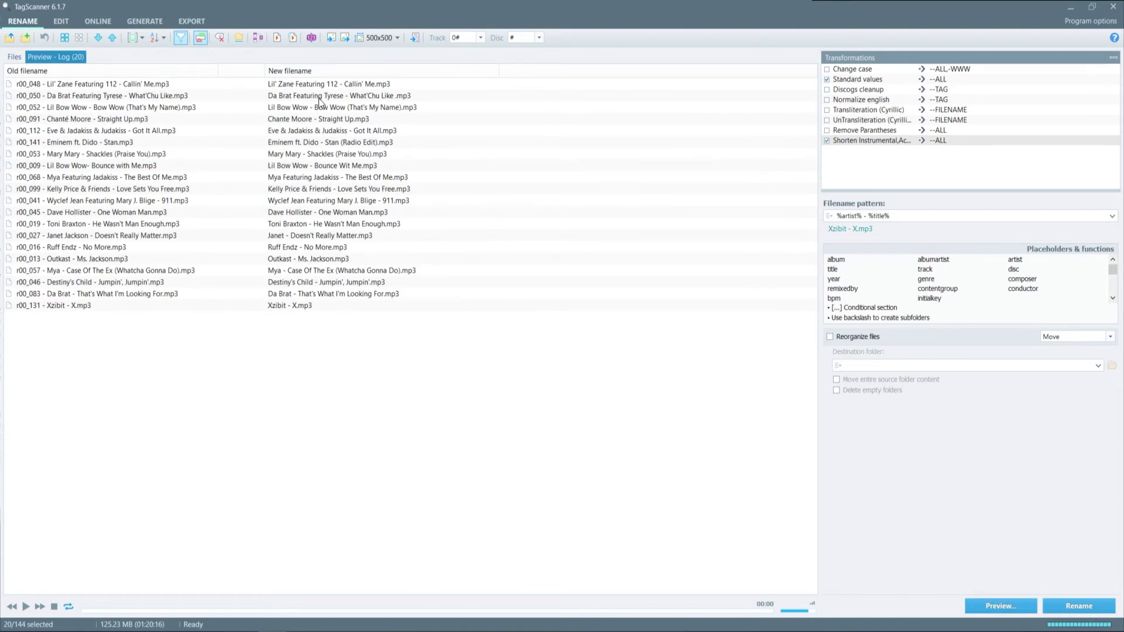
click(1060, 606)
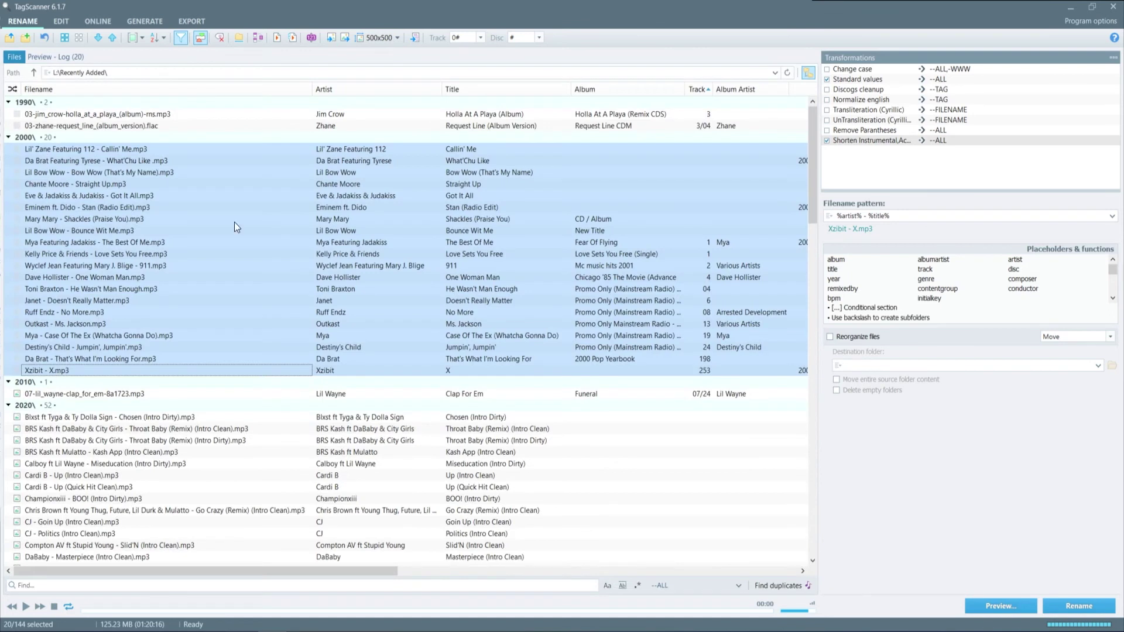
Step: Open the tag editor for the 2000 folder files and clear their track, album and album artist fields
click(67, 21)
drag(905, 227, 866, 229)
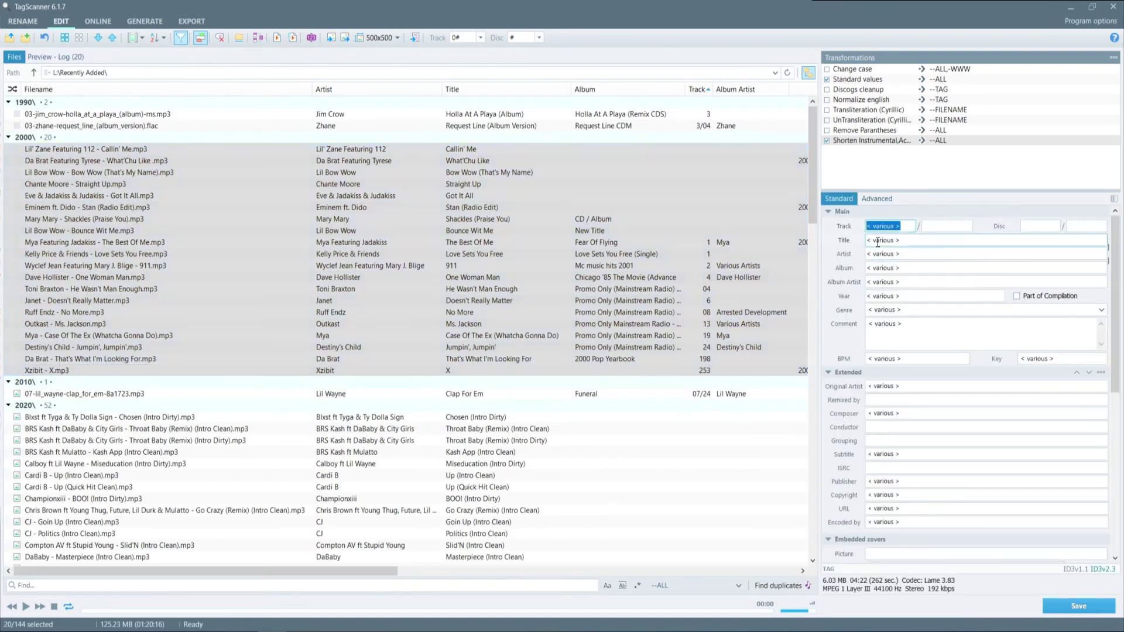
key(Delete)
key(Delete)
drag(905, 269, 867, 284)
key(Delete)
key(Delete)
Step: Clear the year of the selected files and set their genre to 2000s
drag(907, 297, 785, 307)
key(Delete)
text(200)
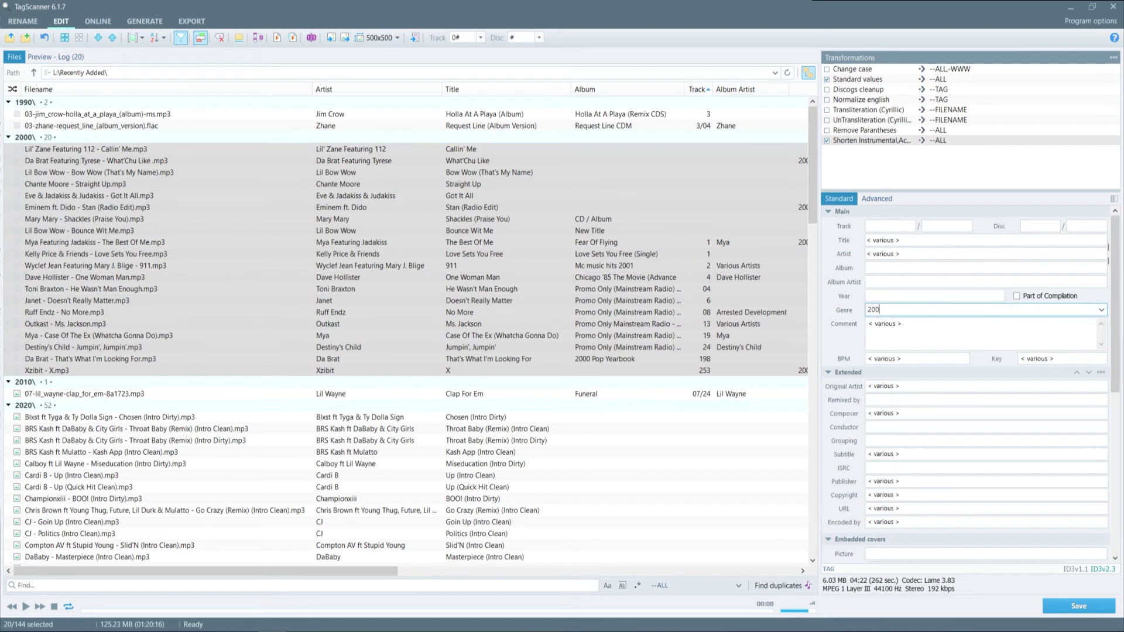
text(0s)
key(Tab)
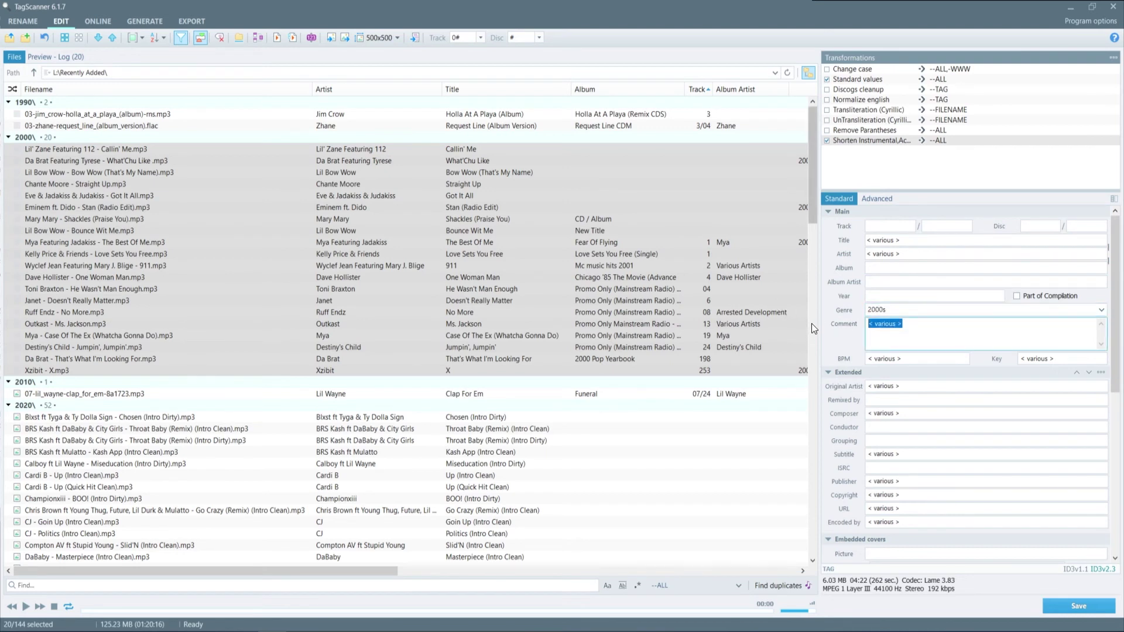
Step: Clear the comment, original artist, composer and subtitle fields of the selected 2000 folder files
key(Delete)
click(908, 385)
click(908, 386)
key(Delete)
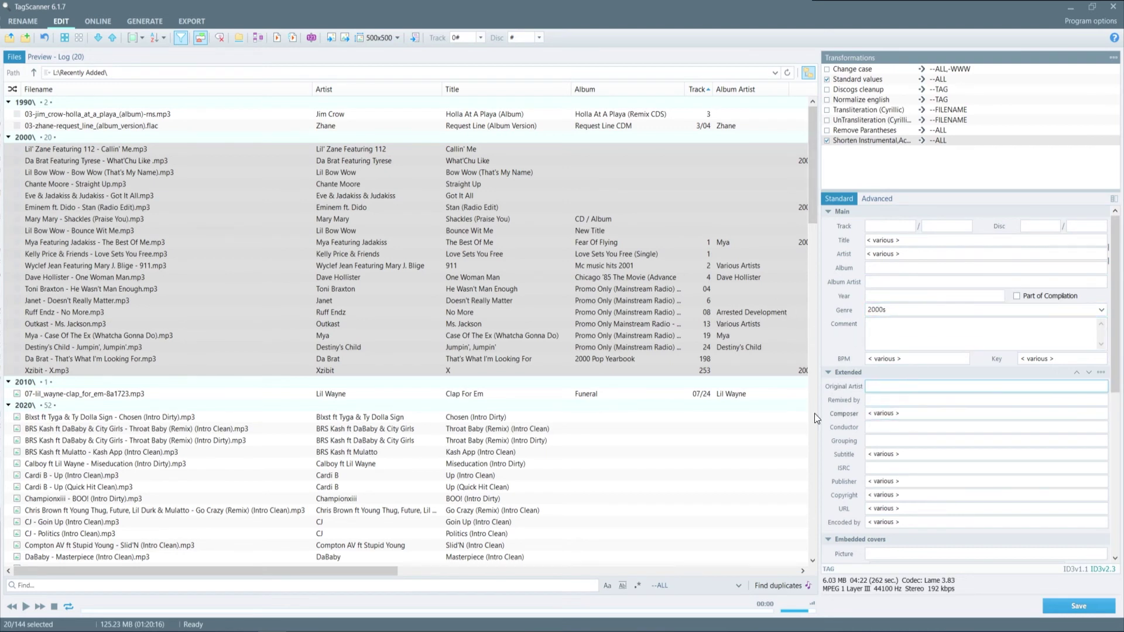
click(912, 413)
key(Delete)
click(914, 455)
key(Delete)
Step: Clear the publisher, copyright, URL and encoded by fields of the selected files
click(878, 482)
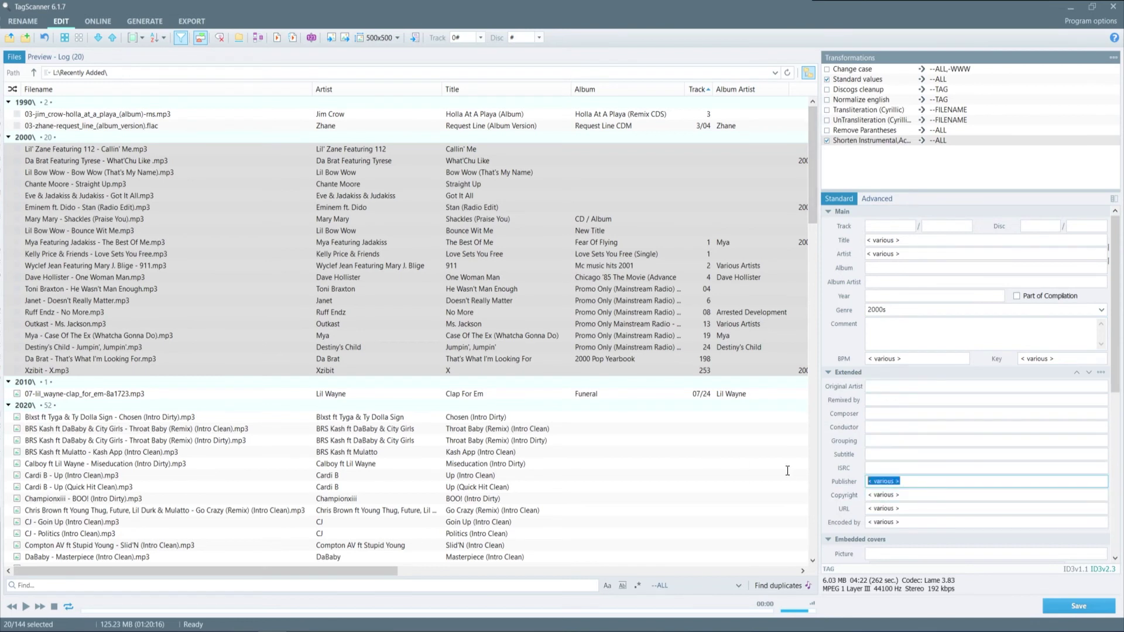
key(Delete)
click(867, 495)
key(Delete)
click(925, 509)
key(Delete)
click(911, 522)
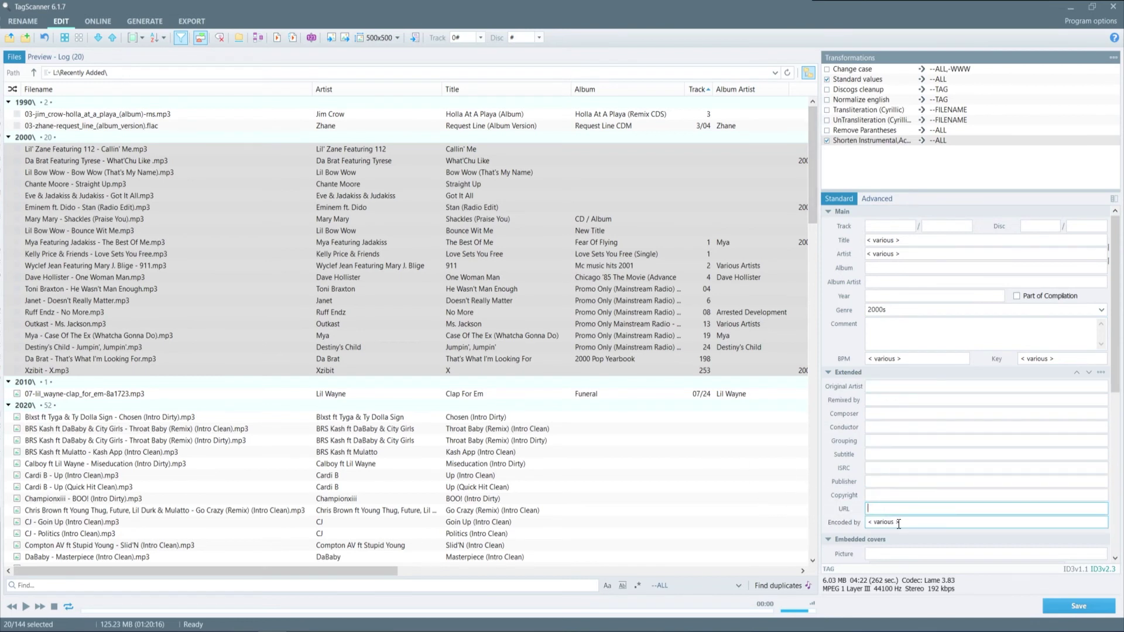
key(Delete)
Step: Go through to the lyrics field, leave it empty, and save the tag changes to the selected files
scroll(929, 446, down, 1)
scroll(925, 447, down, 2)
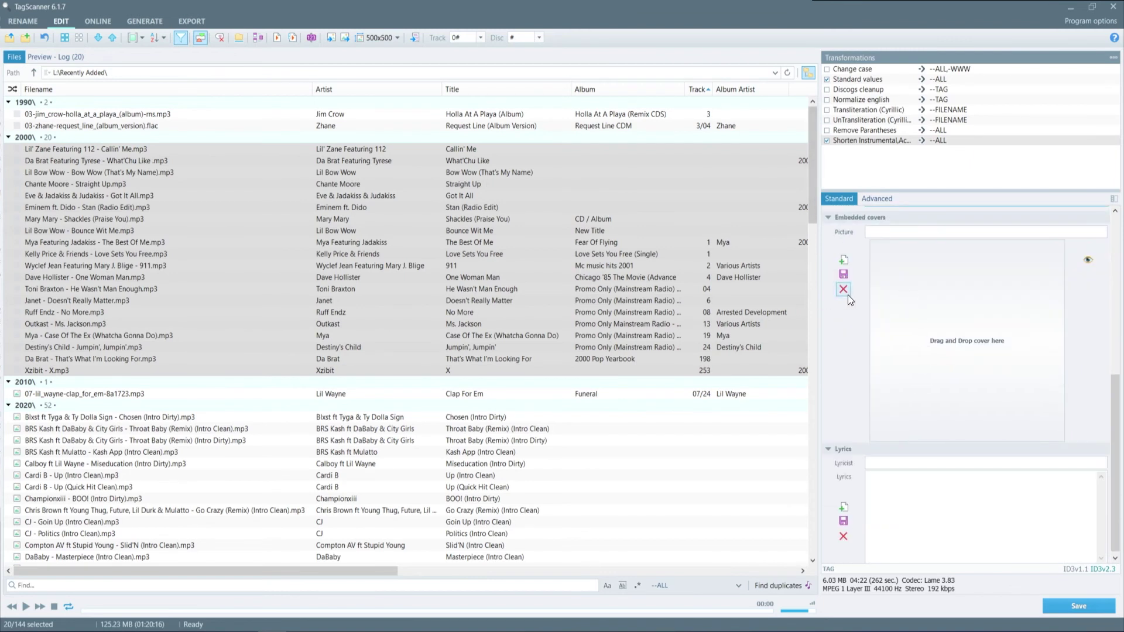
click(957, 532)
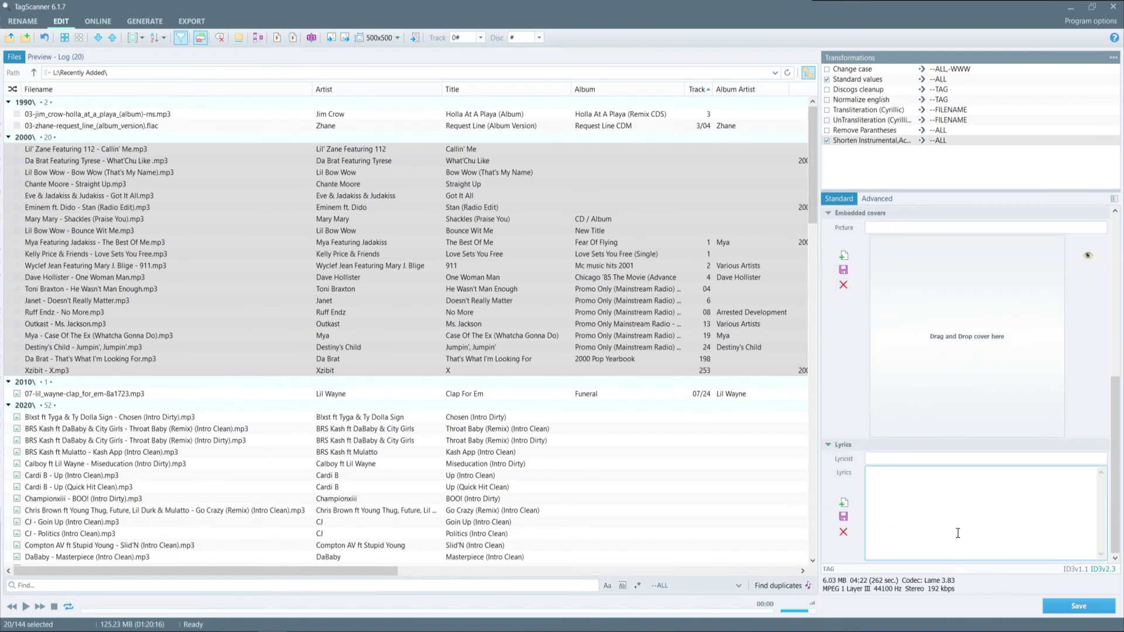
click(1093, 605)
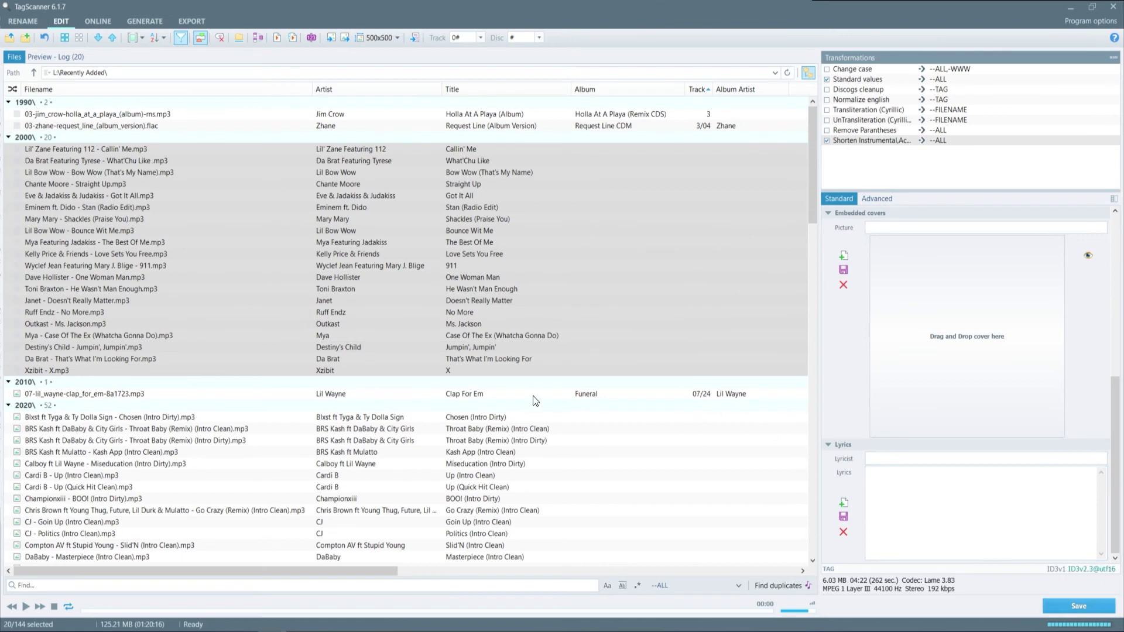
Step: Move the selected files to the 2000s folder on drive M:, replacing the files with the same names in the destination
right_click(97, 199)
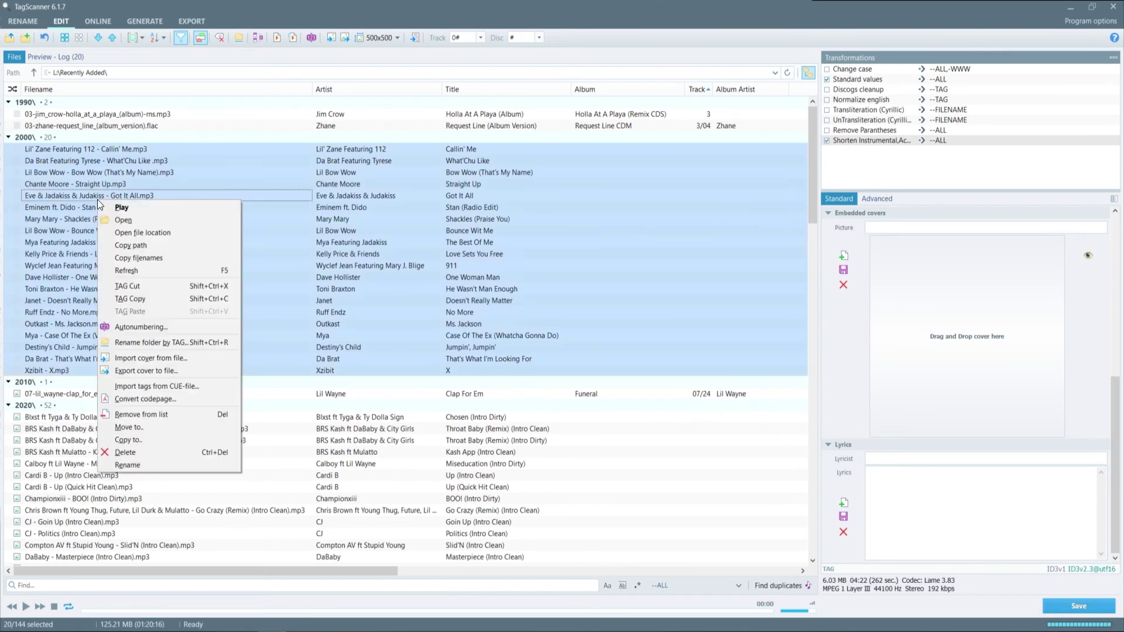
click(146, 424)
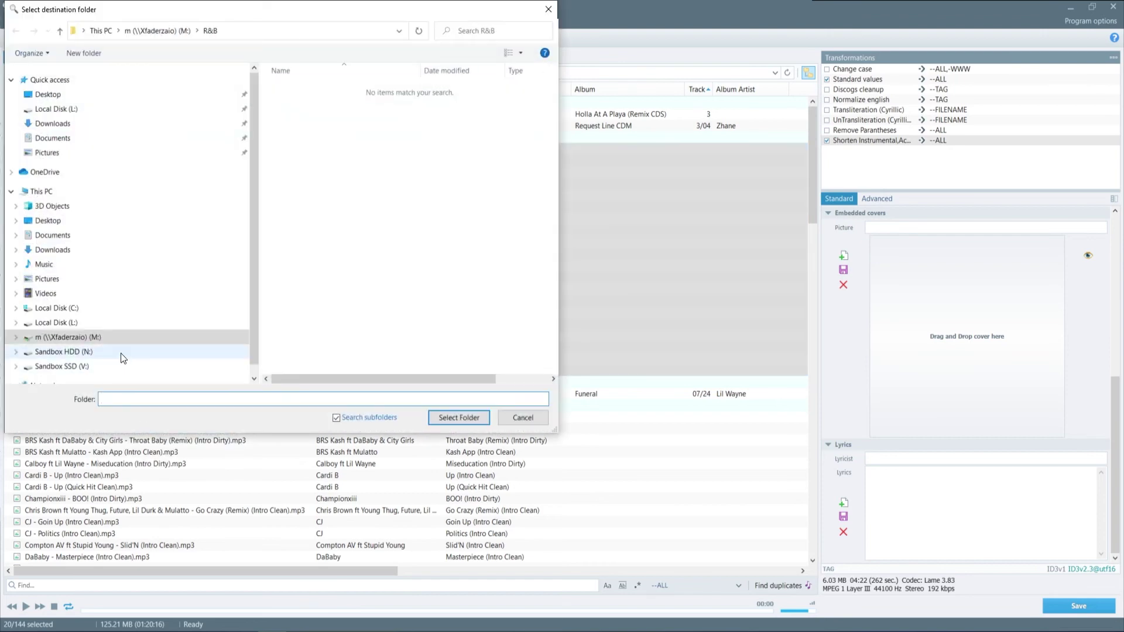
click(149, 30)
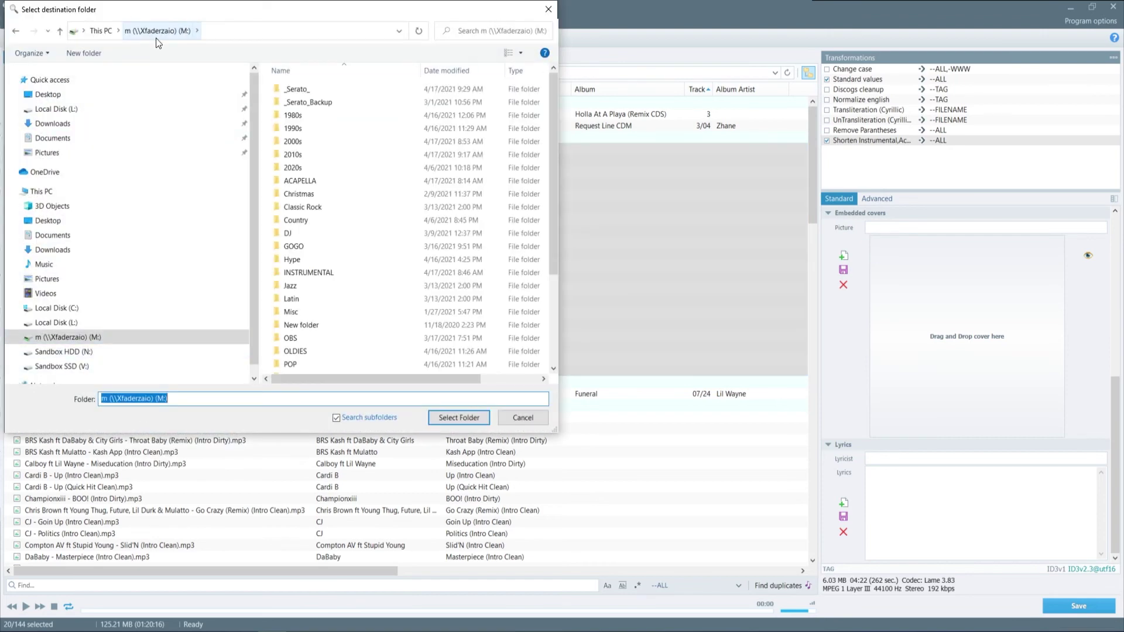
click(287, 142)
double_click(287, 142)
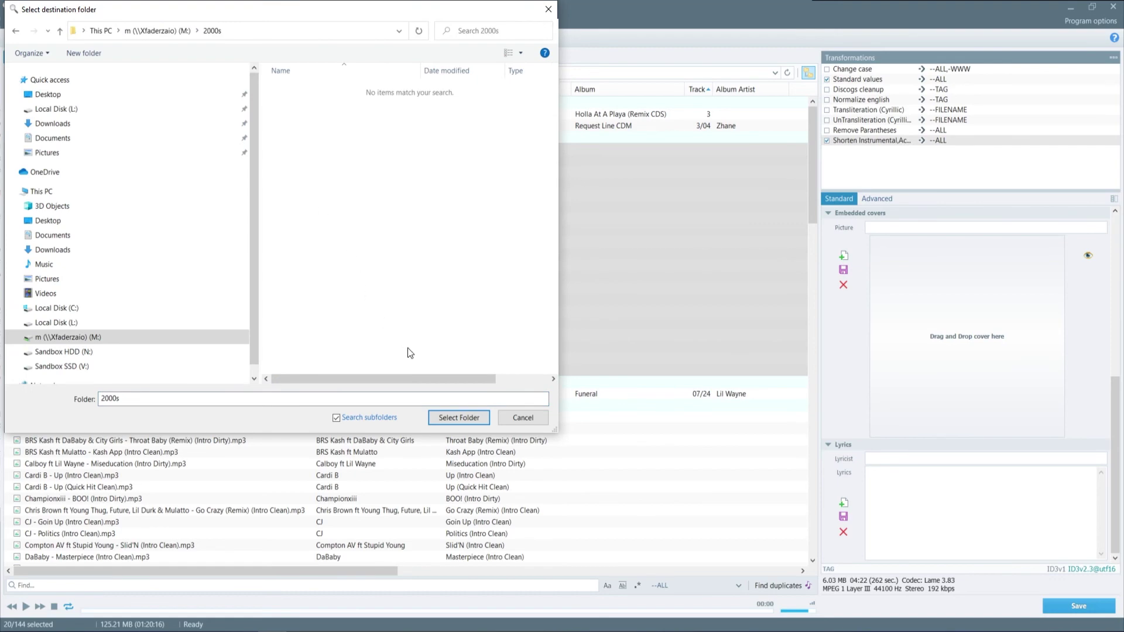
click(448, 418)
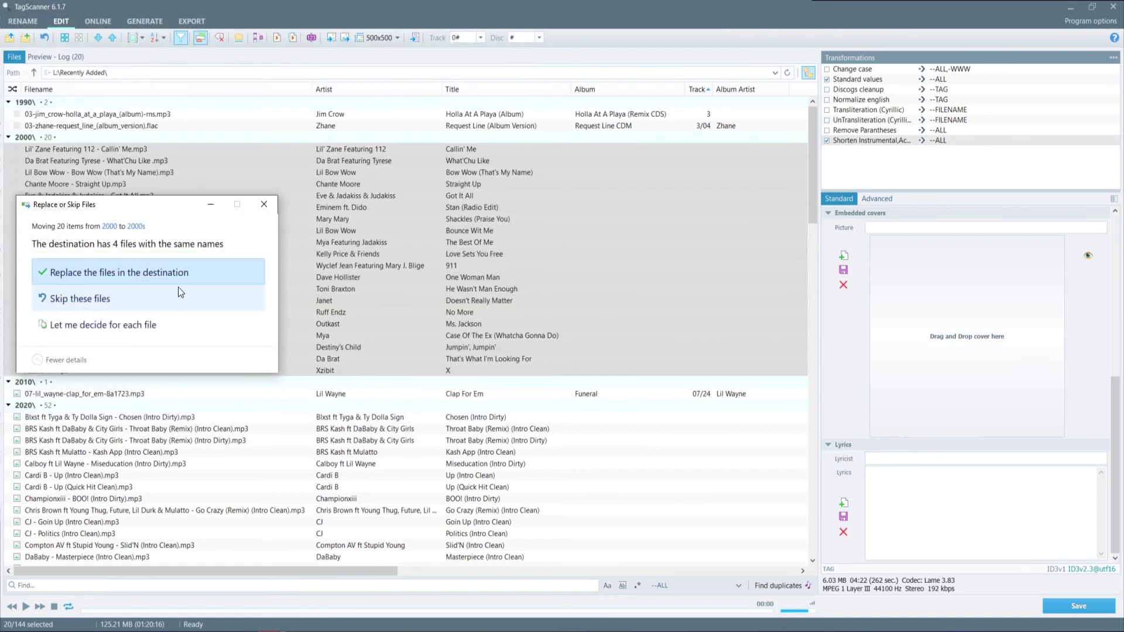
click(150, 273)
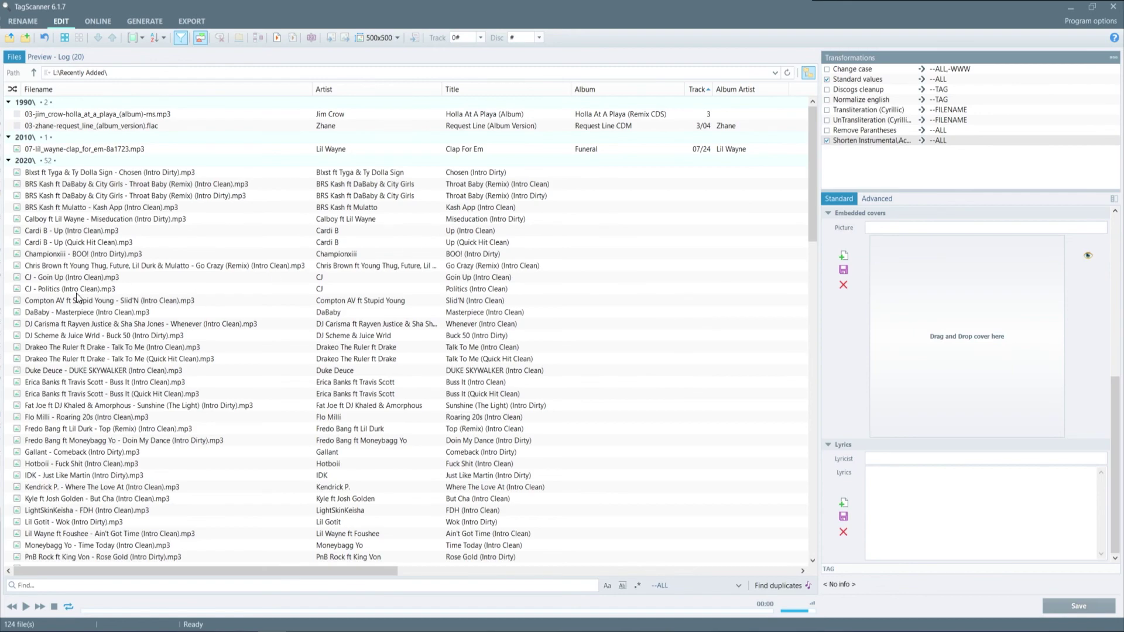
scroll(76, 292, down, 5)
scroll(75, 290, down, 12)
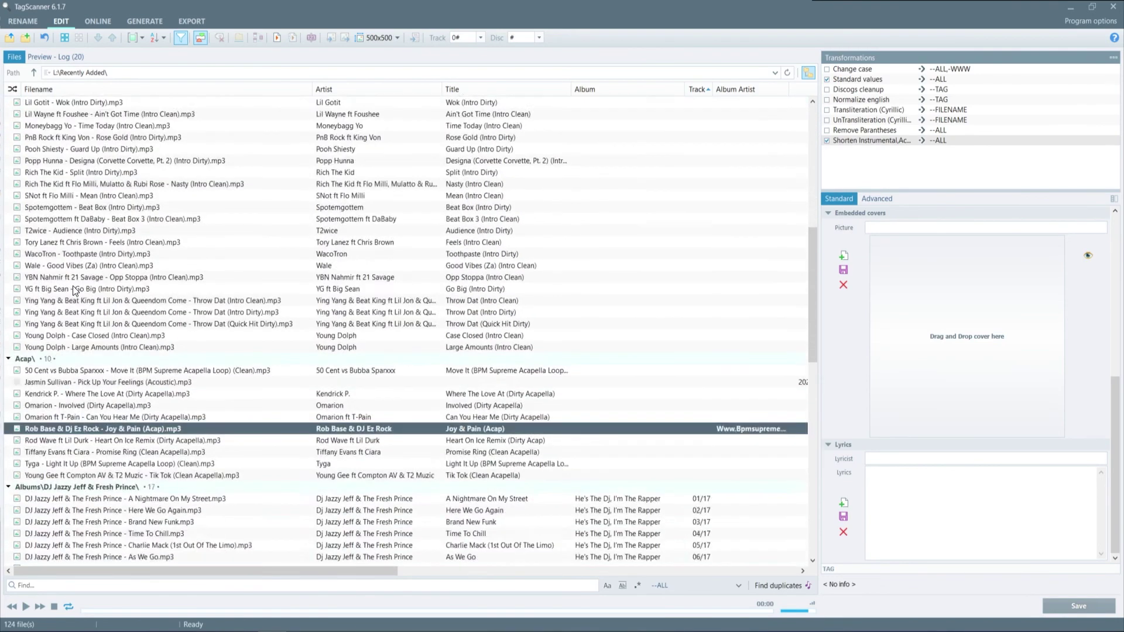
scroll(72, 288, down, 1)
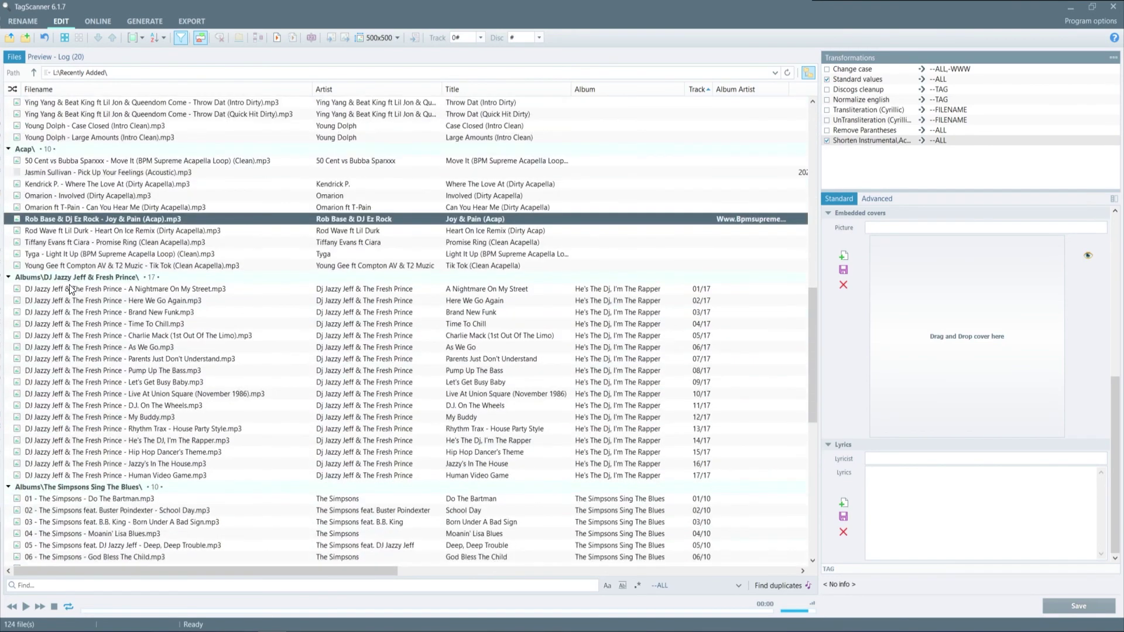